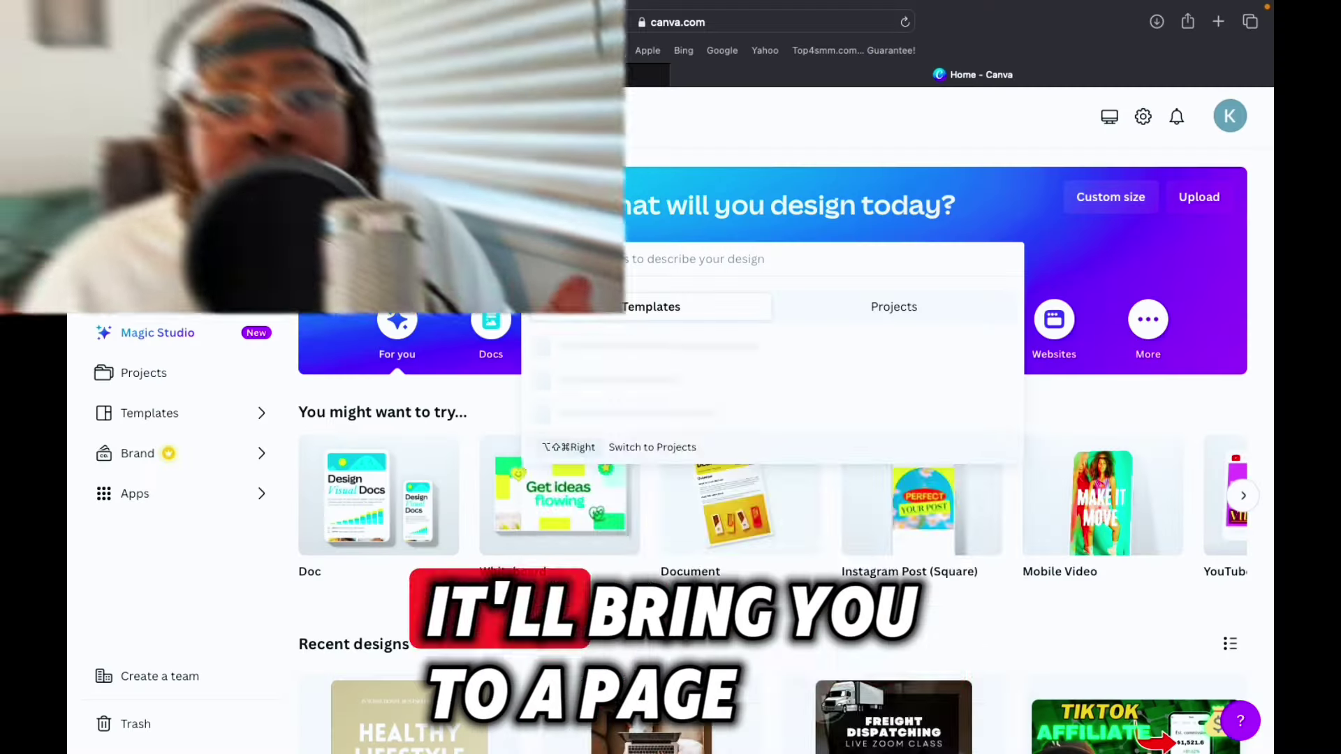
Search Canva for 'ebook' template pages and open the '5 Ways to Make Passive Income' template
{"action": "type", "text": "ook"}
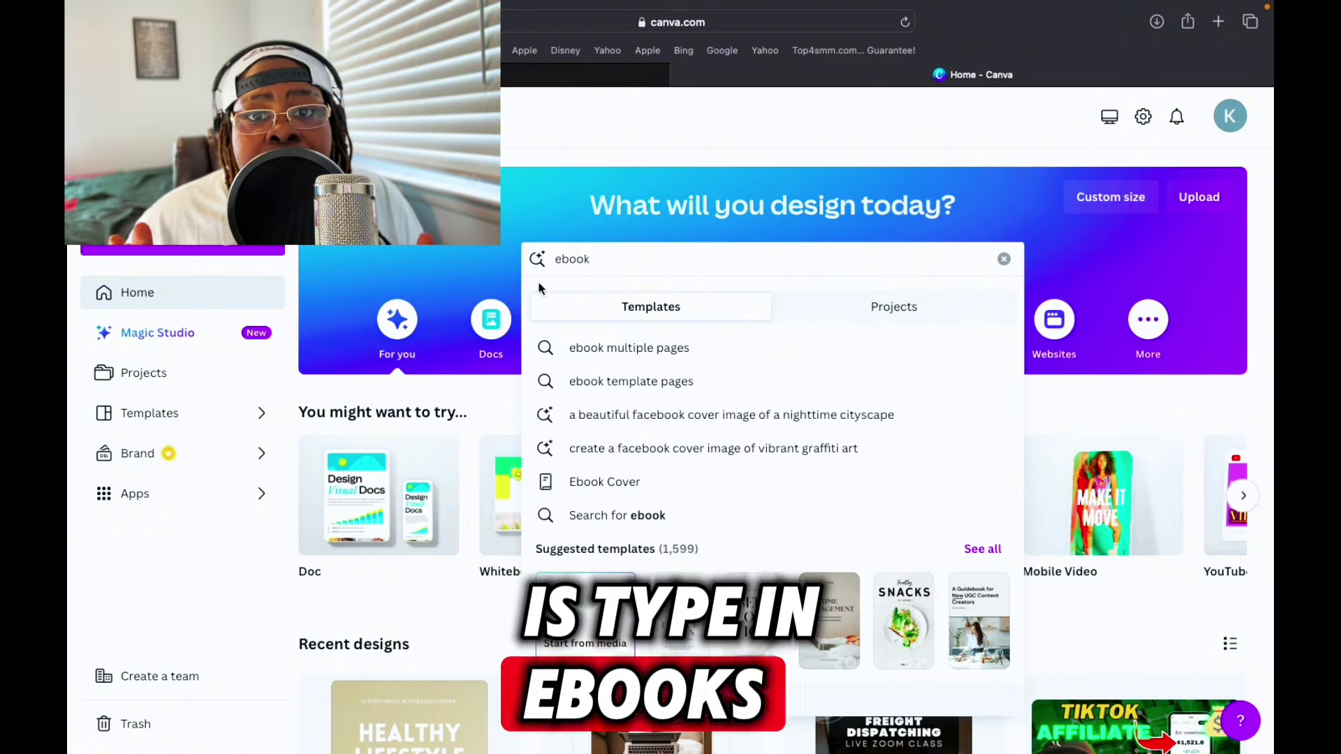
{"action": "left_click", "coordinate": [580, 380]}
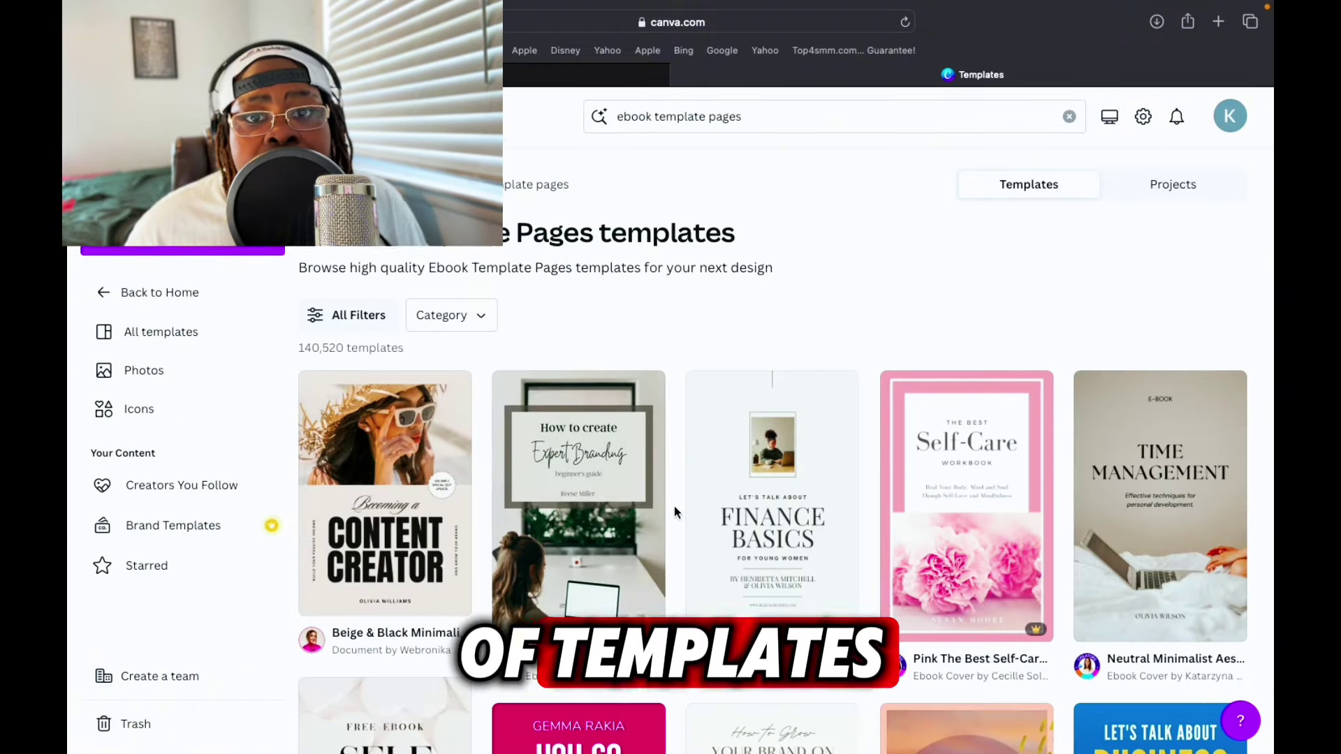
{"action": "scroll", "coordinate": [674, 506], "scroll_direction": "down", "scroll_amount": 1}
{"action": "scroll", "coordinate": [673, 506], "scroll_direction": "down", "scroll_amount": 5}
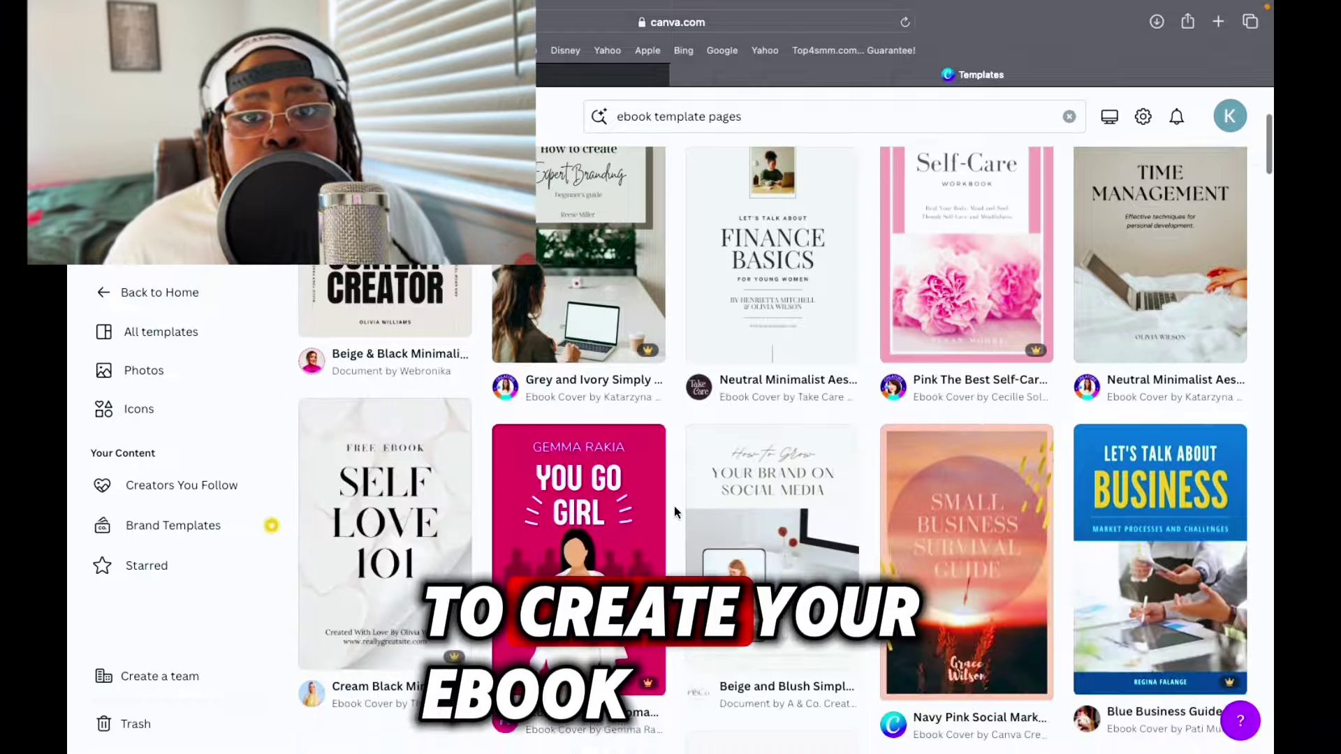
{"action": "scroll", "coordinate": [673, 506], "scroll_direction": "down", "scroll_amount": 10}
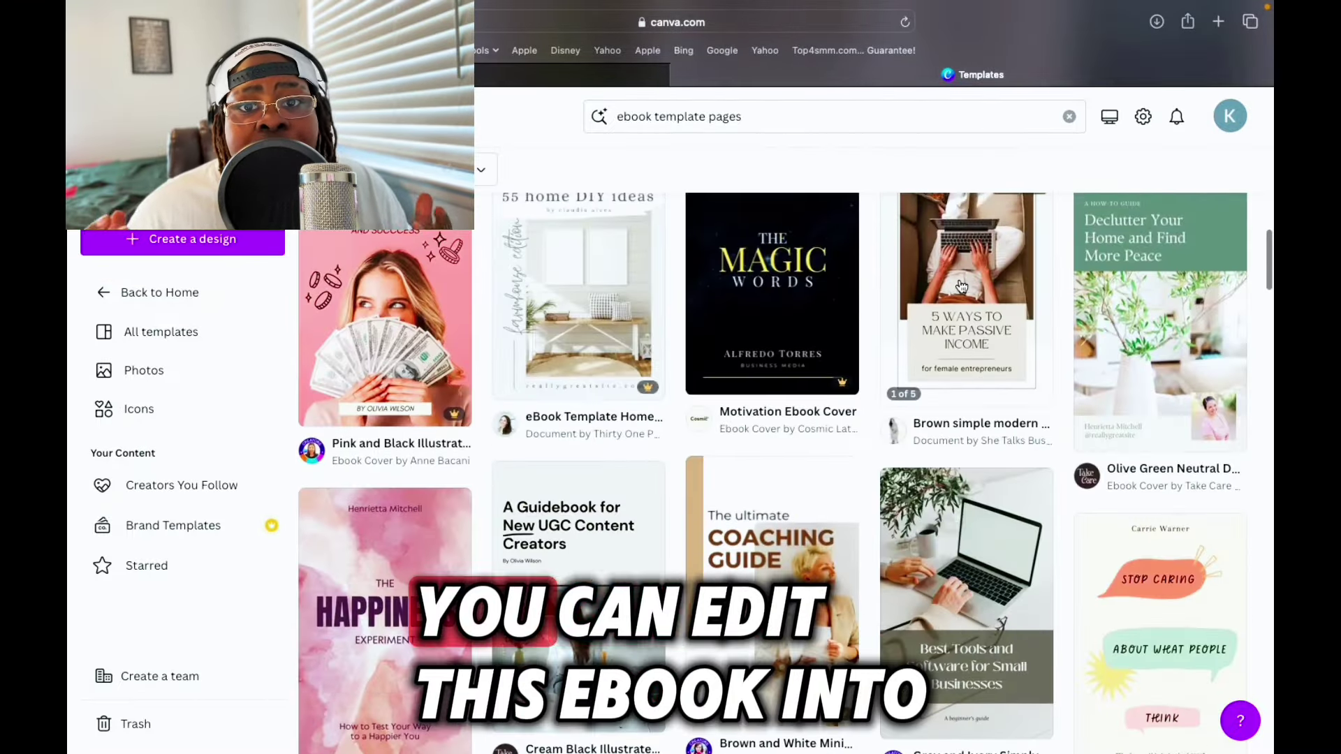
{"action": "left_click", "coordinate": [961, 286]}
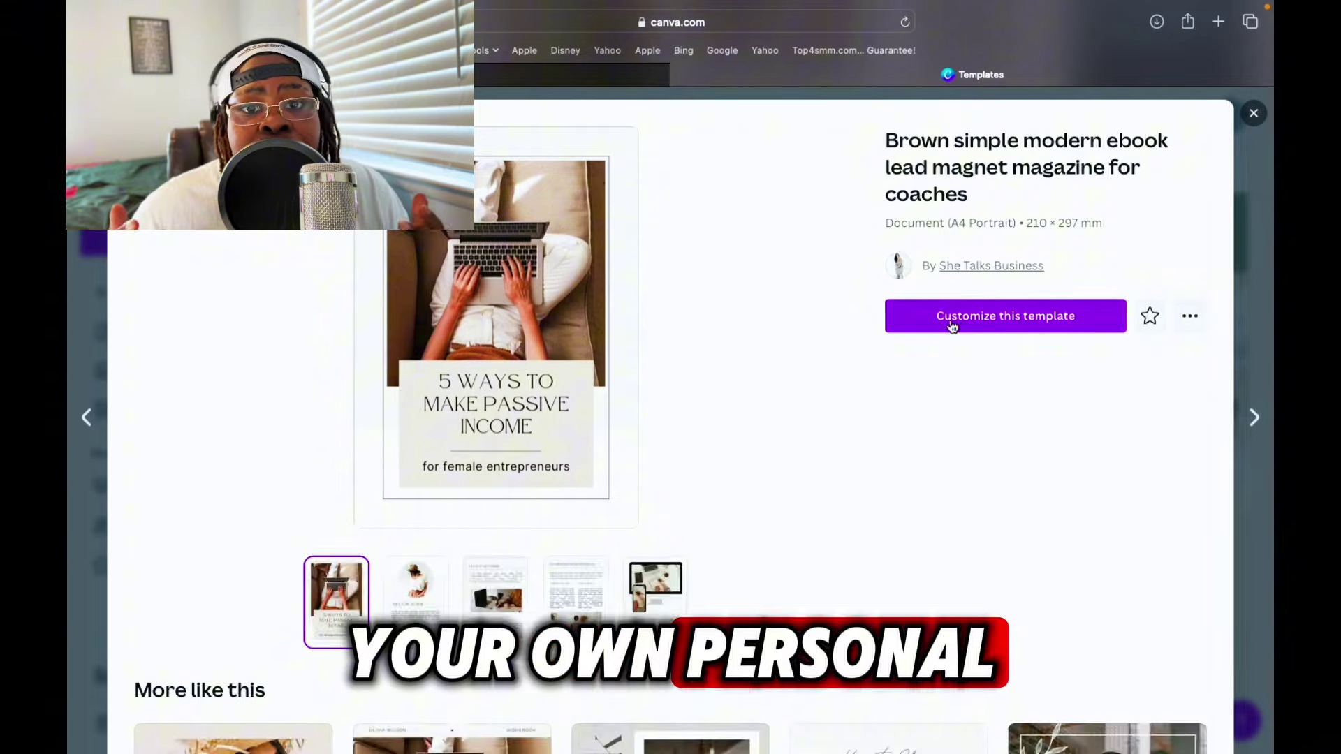
Start a design from the template and change the about-the-author text to 'about the author here'
{"action": "left_click", "coordinate": [908, 330]}
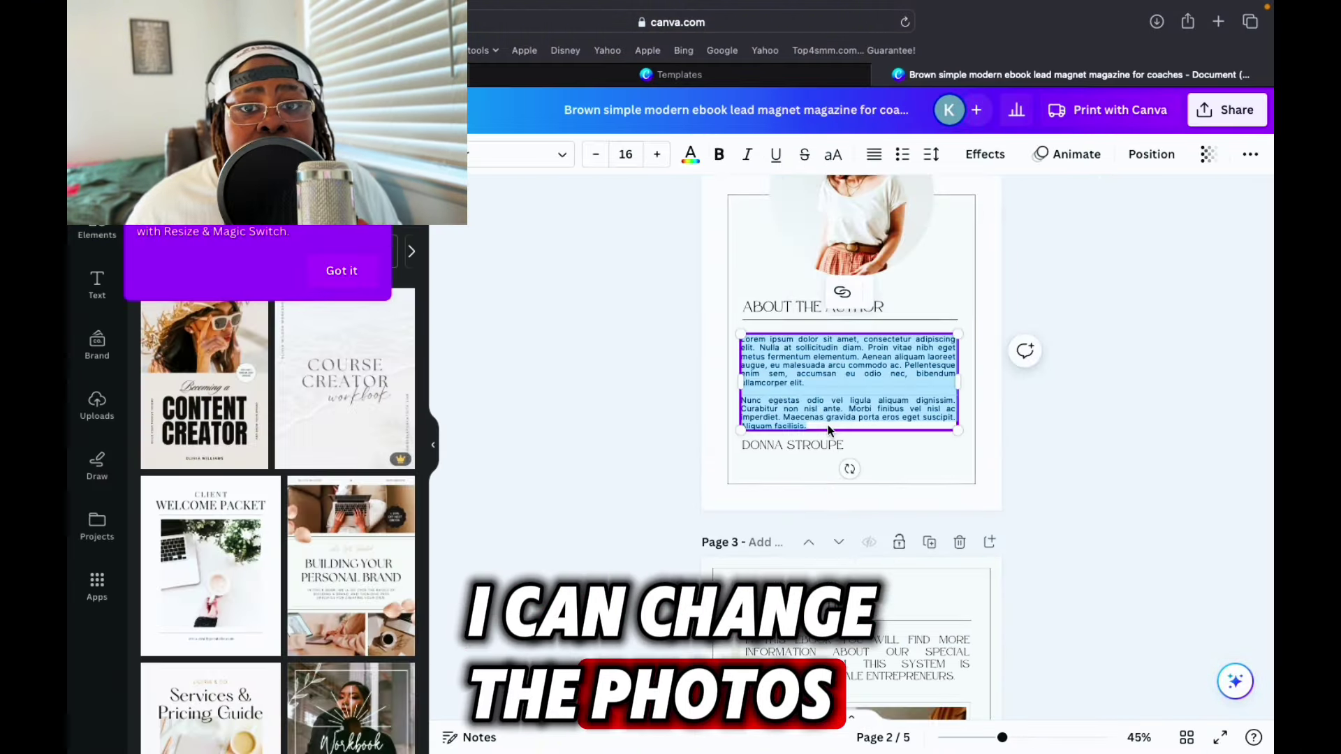
{"action": "key", "text": "BackSpace"}
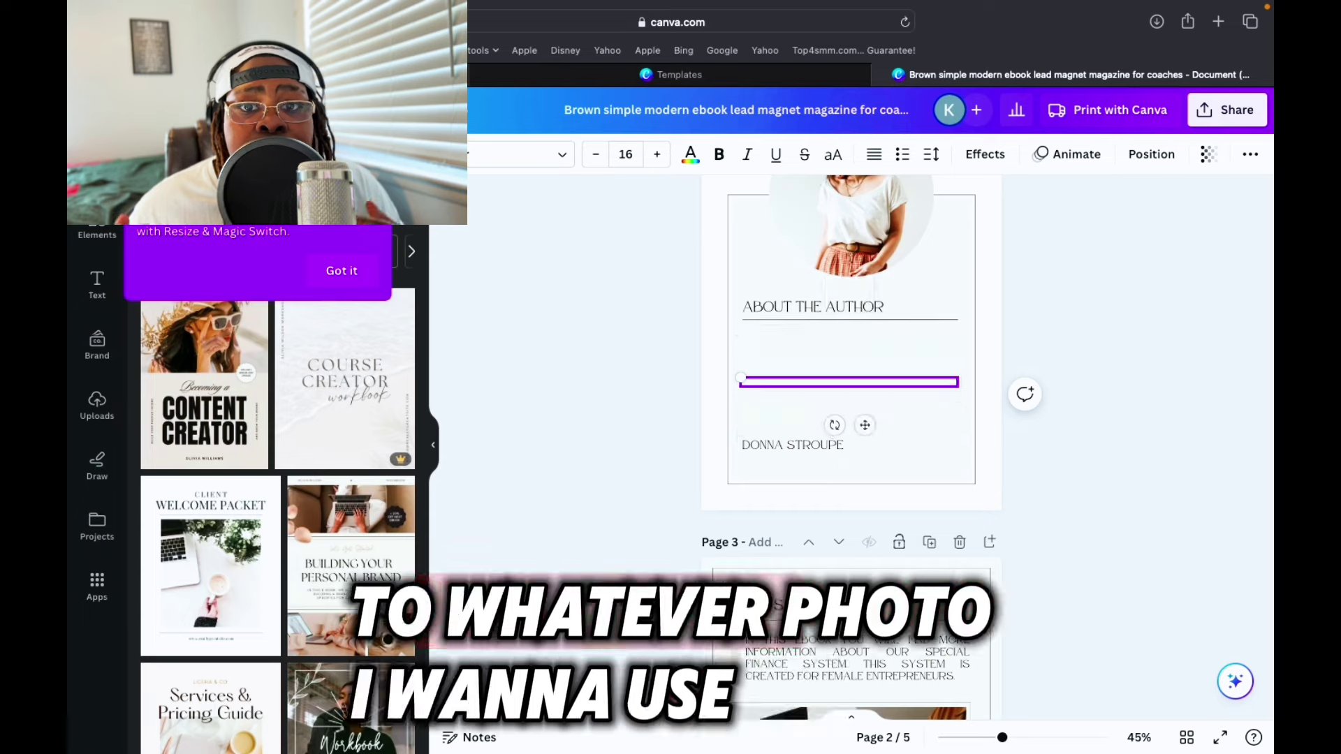
{"action": "type", "text": "abou"}
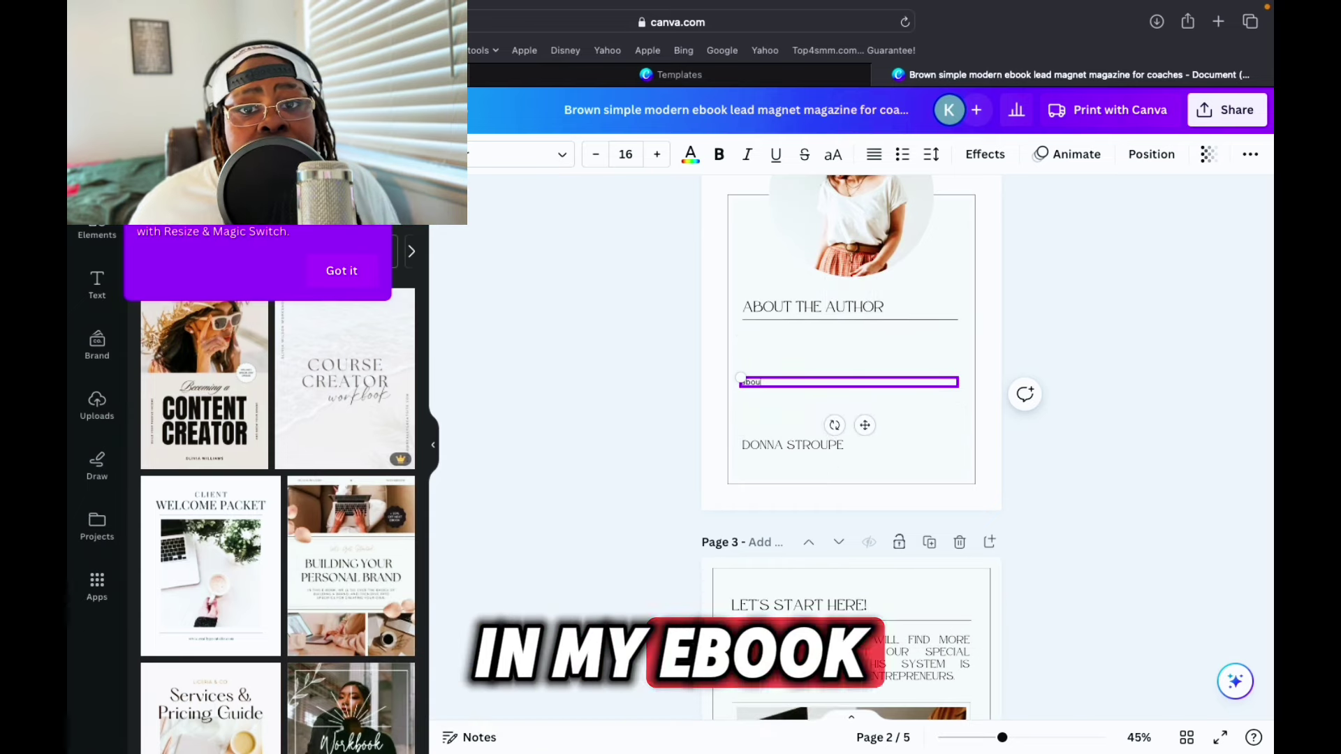
{"action": "type", "text": "t the auth"}
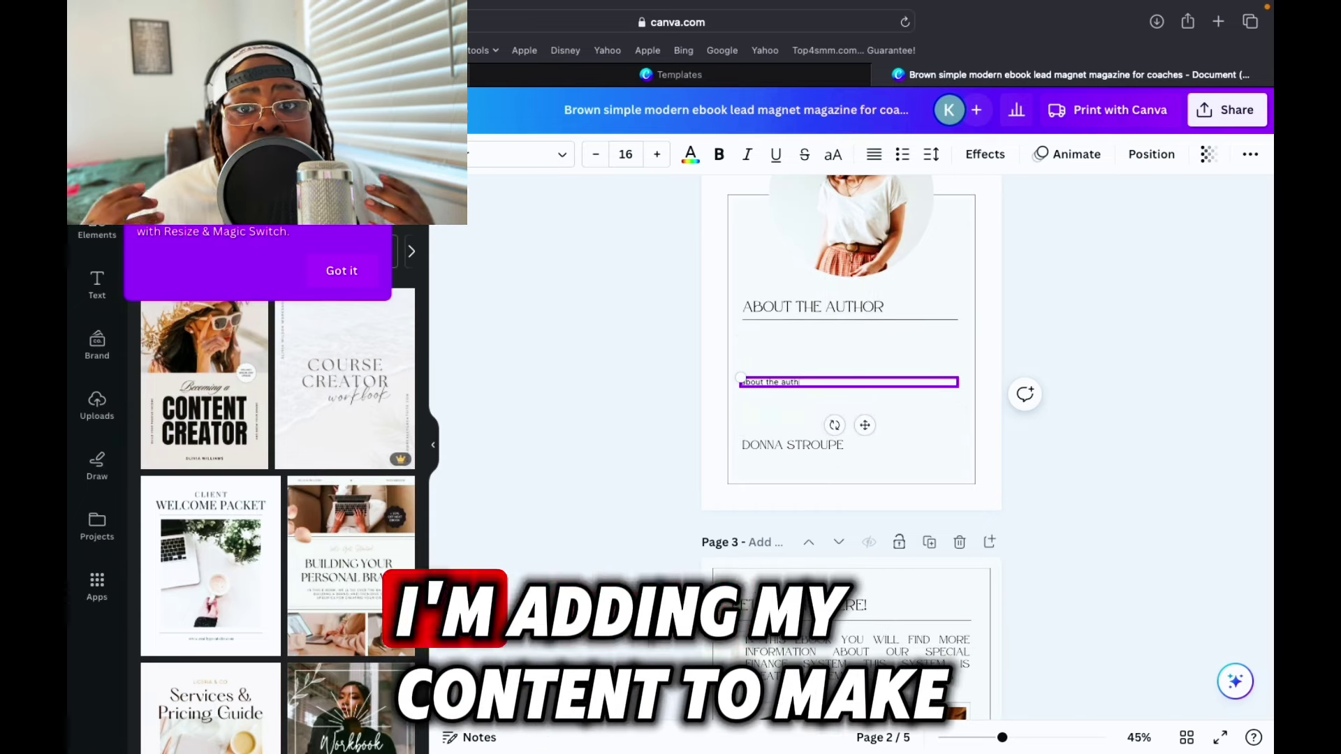
{"action": "type", "text": "or here"}
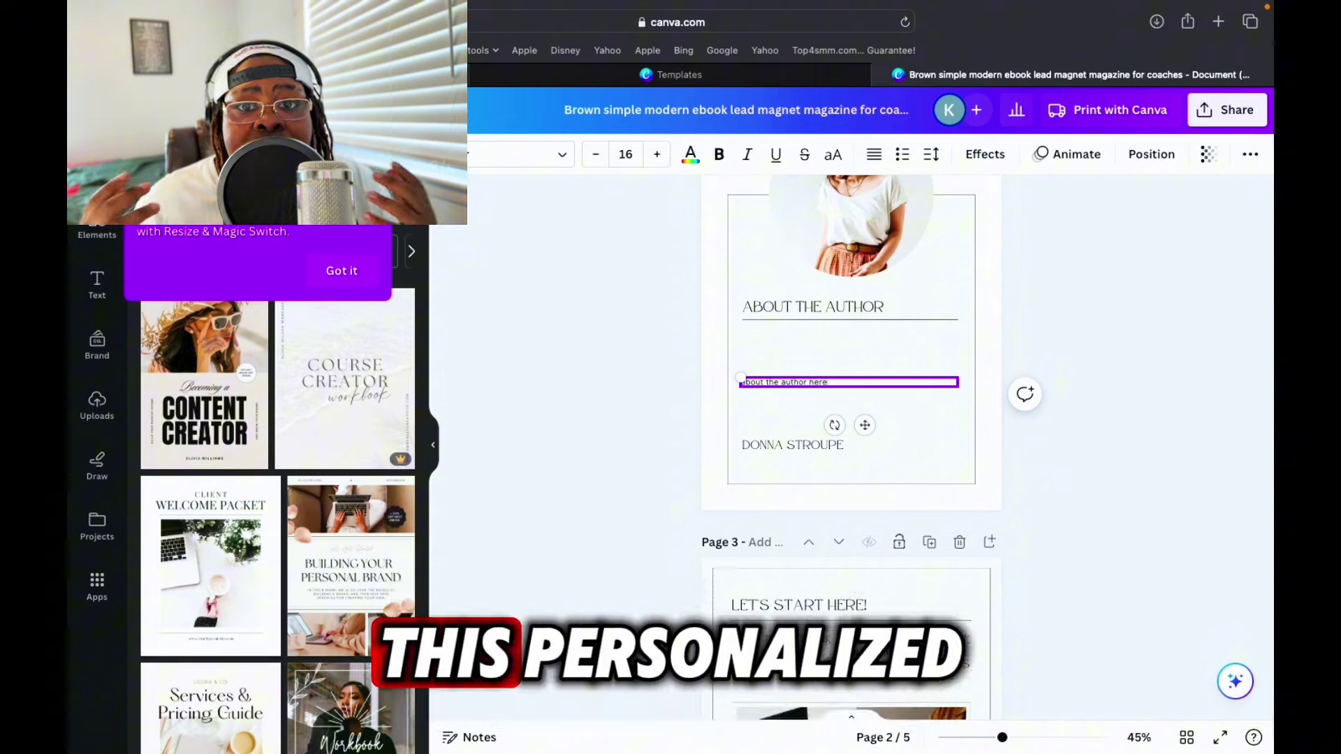
Select the author's circular photo, show its more actions, then bring up the Share options
{"action": "scroll", "coordinate": [824, 412], "scroll_direction": "up", "scroll_amount": 2}
{"action": "left_click", "coordinate": [838, 328]}
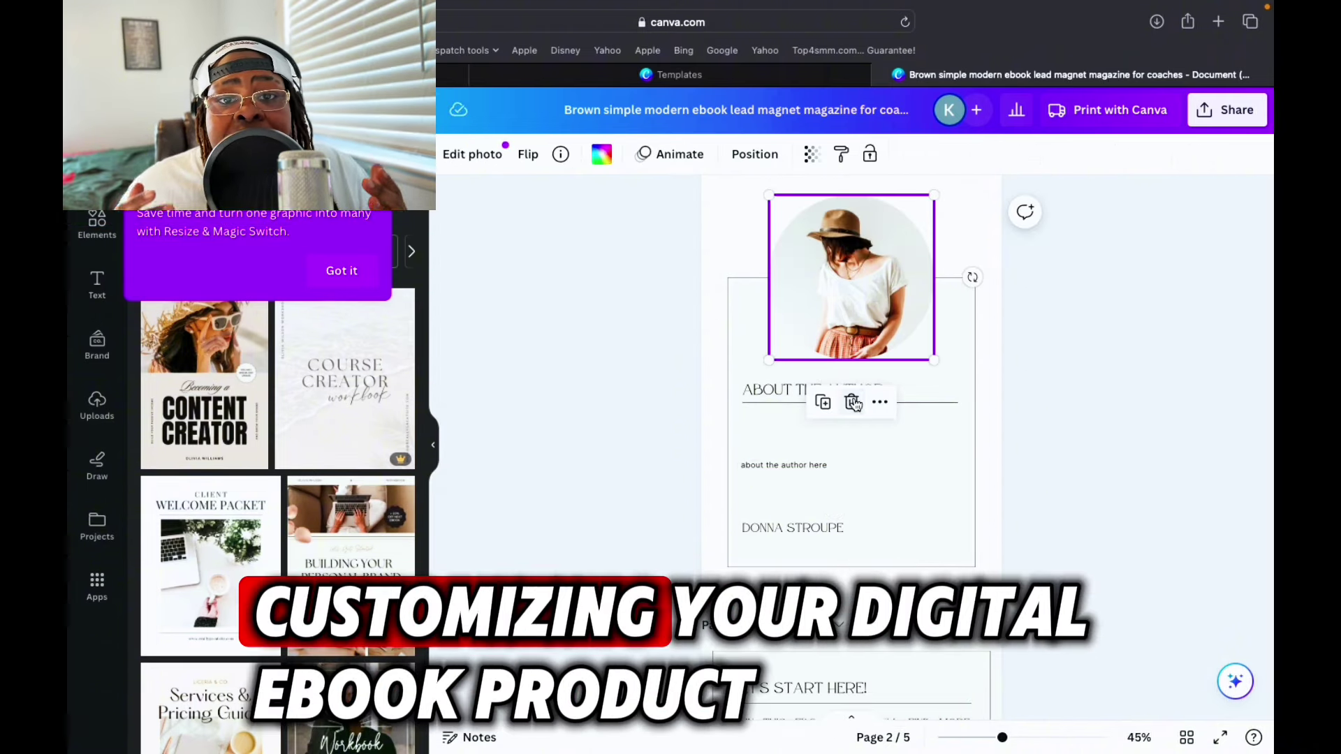
{"action": "left_click", "coordinate": [880, 407]}
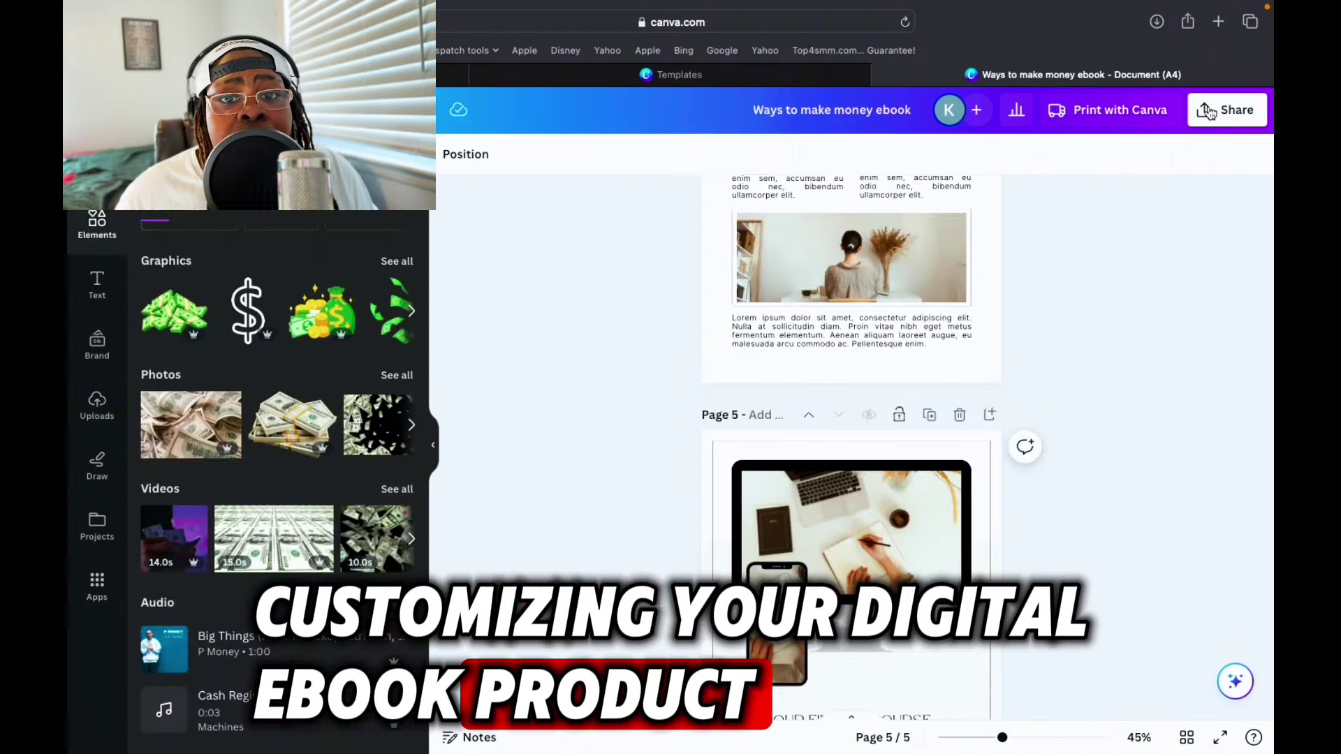
{"action": "left_click", "coordinate": [1210, 114]}
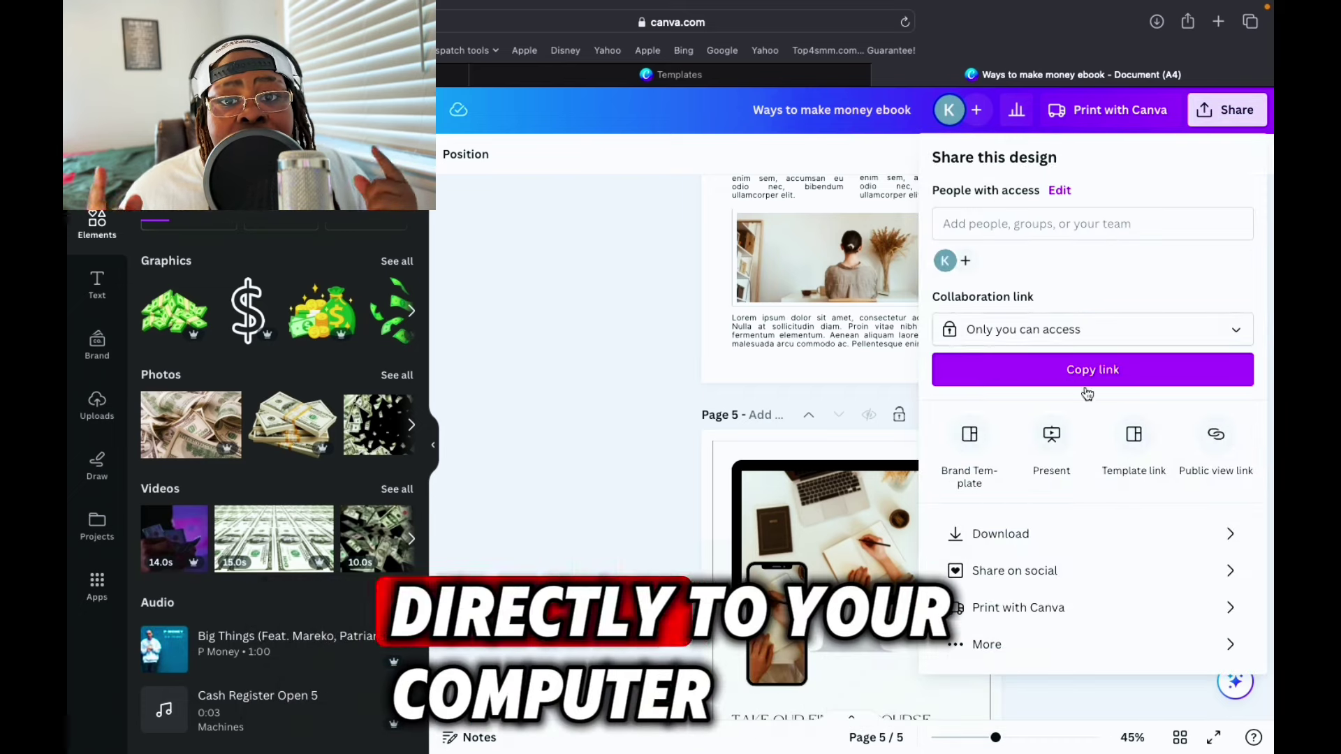
Download all pages of the ebook as a PDF Standard file
{"action": "left_click", "coordinate": [1014, 546]}
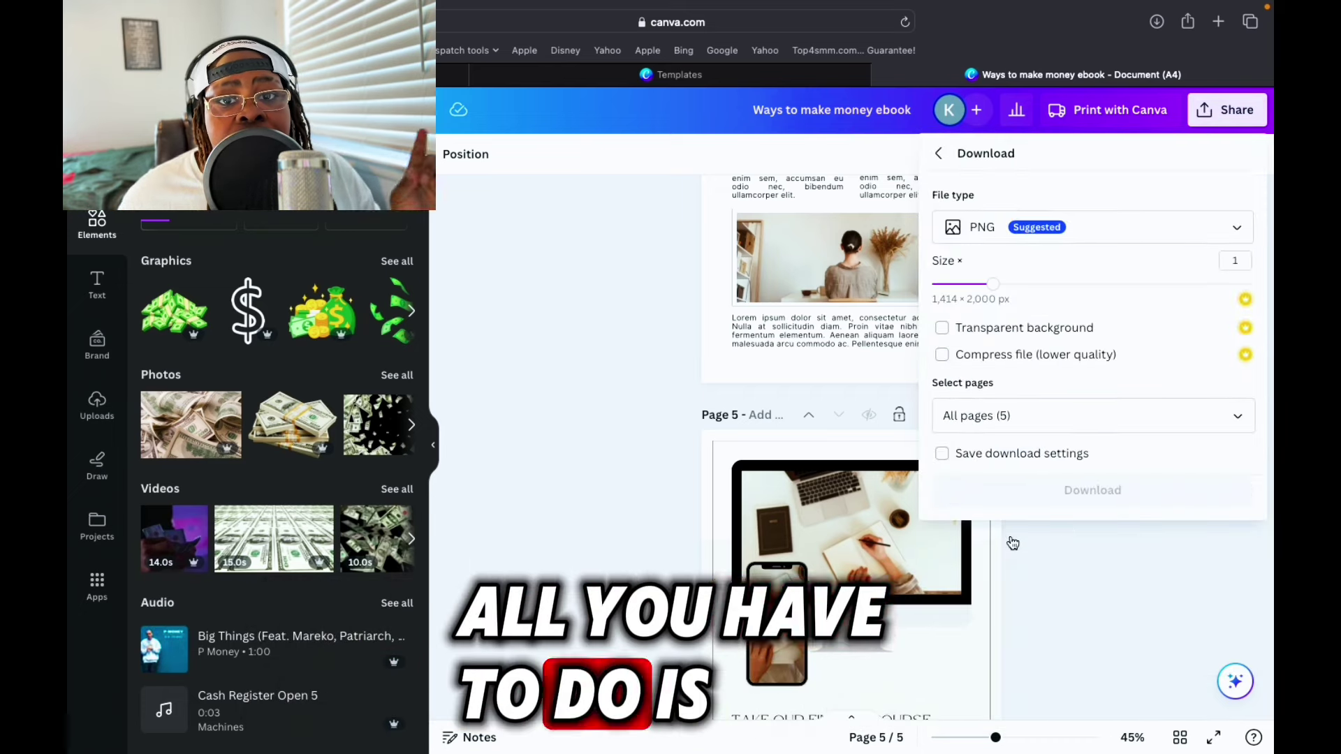
{"action": "left_click", "coordinate": [1023, 238]}
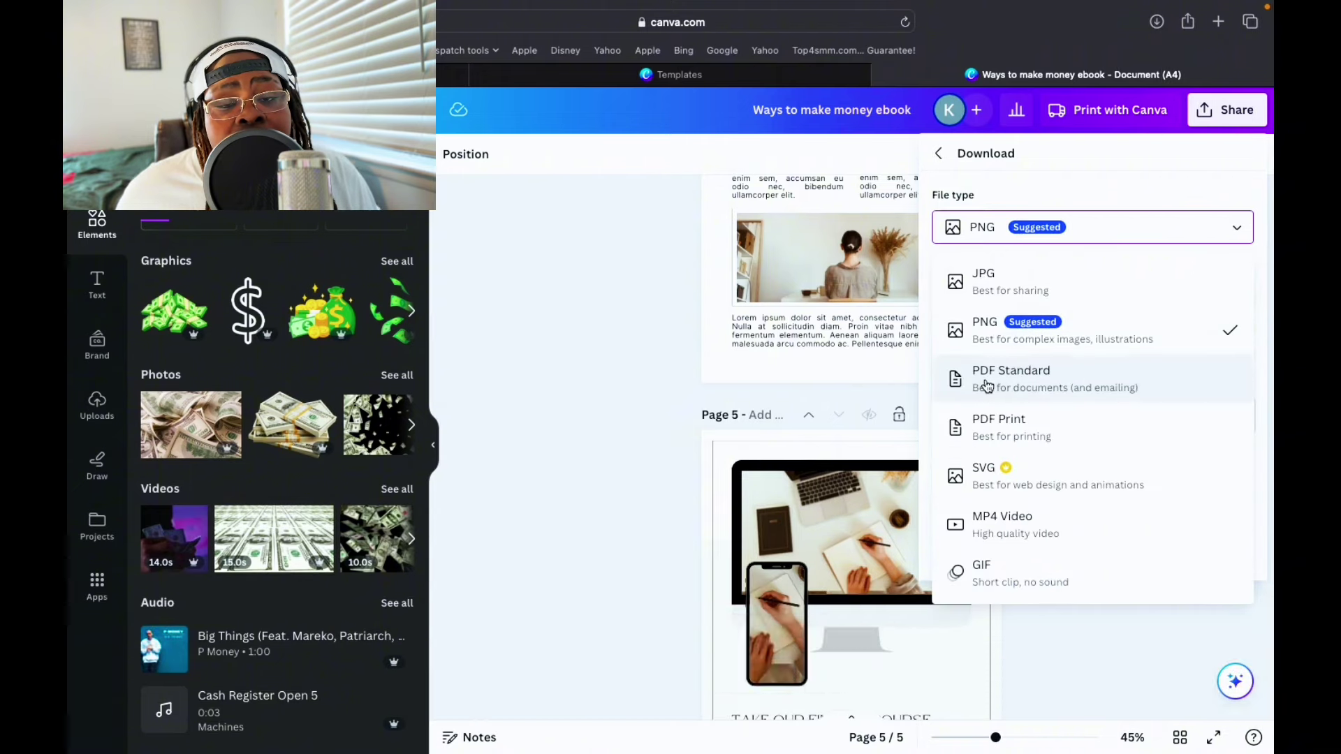
{"action": "left_click", "coordinate": [987, 386]}
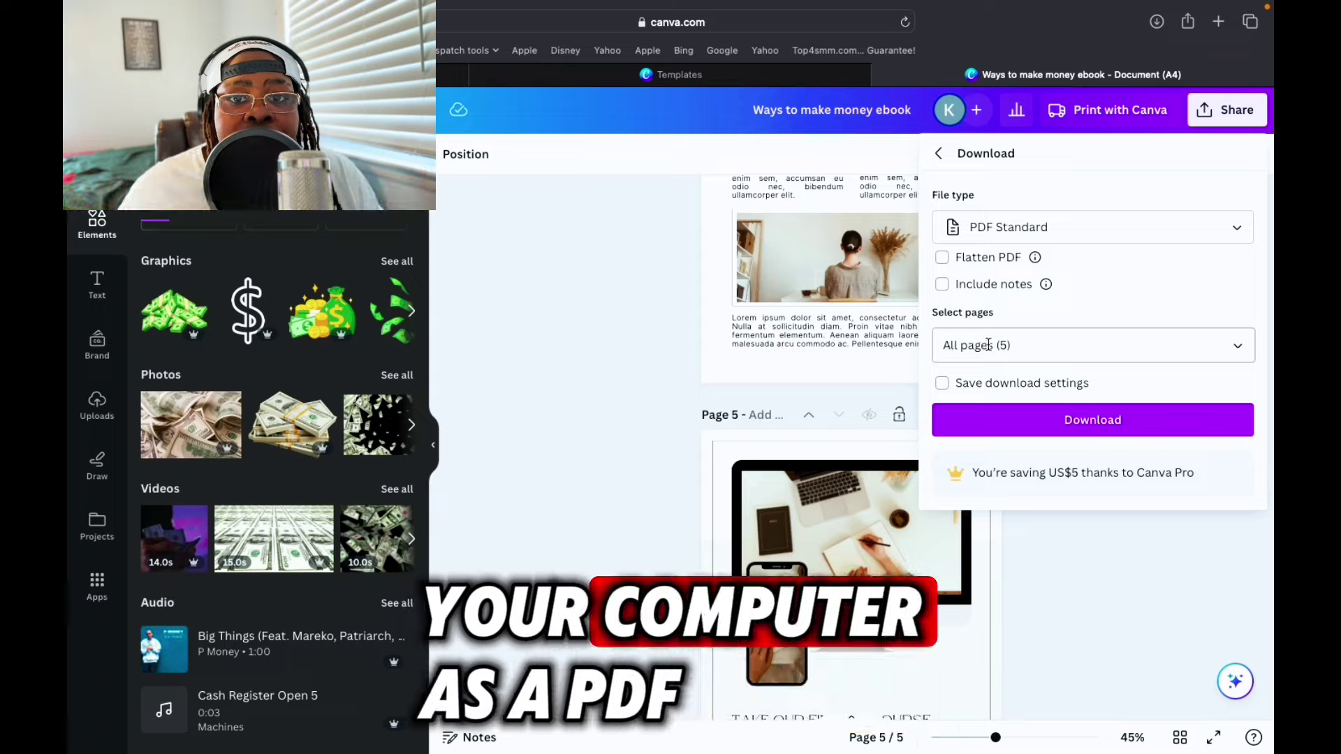
{"action": "left_click", "coordinate": [1047, 420]}
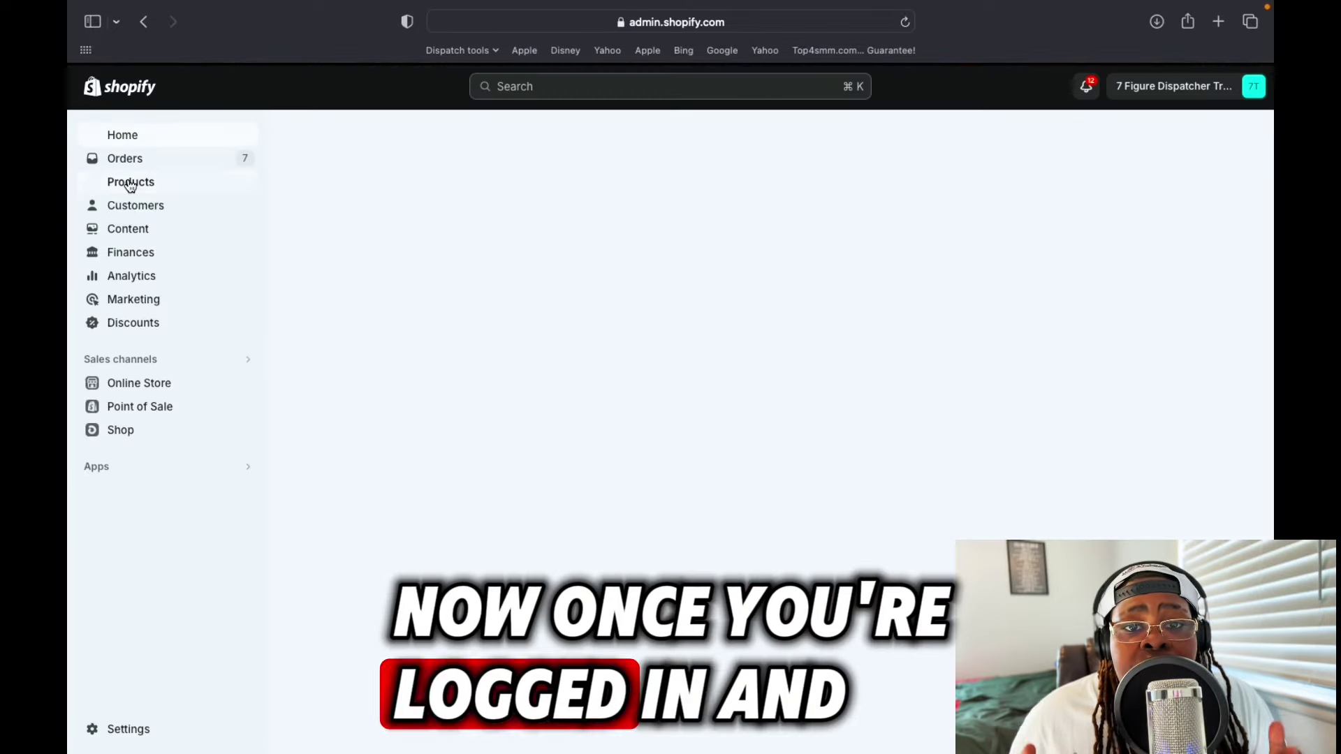
Add and save a 'Ways to Make money' product priced 19.99 with a 60 compare-at price
{"action": "left_click", "coordinate": [131, 181]}
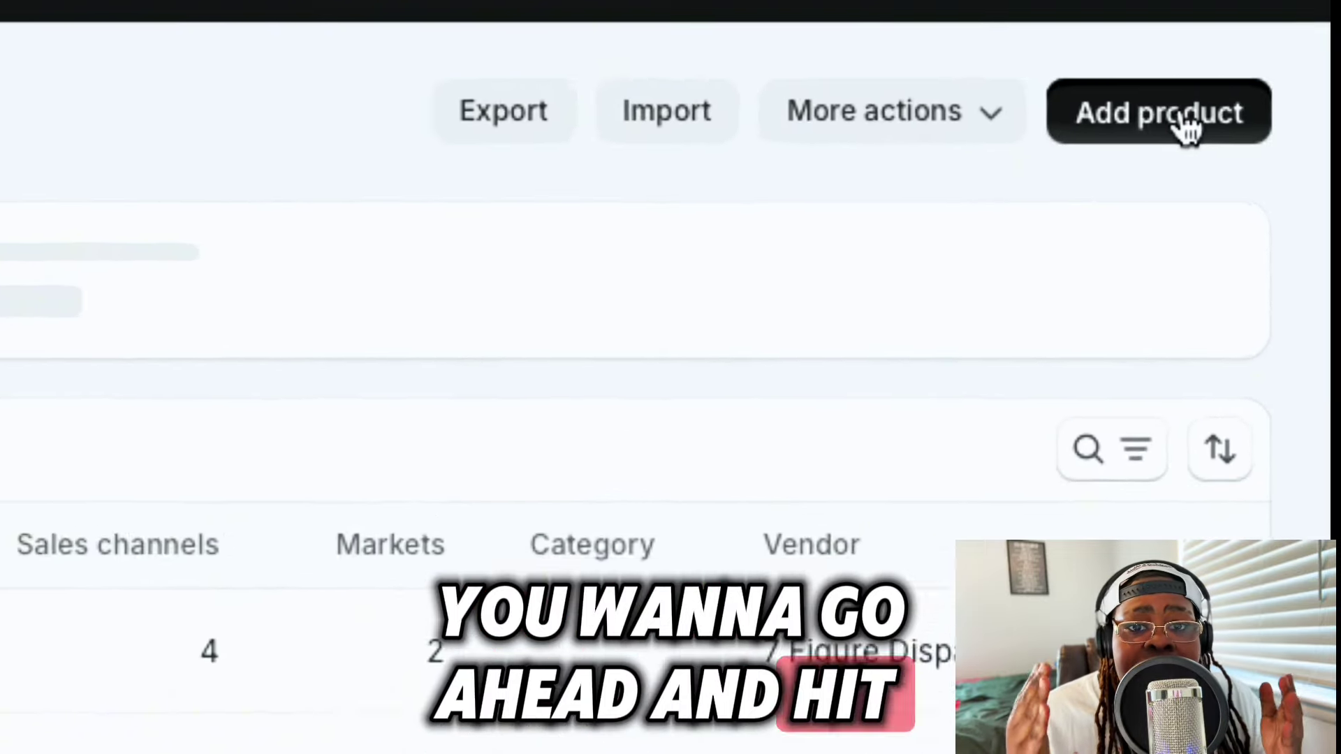
{"action": "left_click", "coordinate": [1219, 142]}
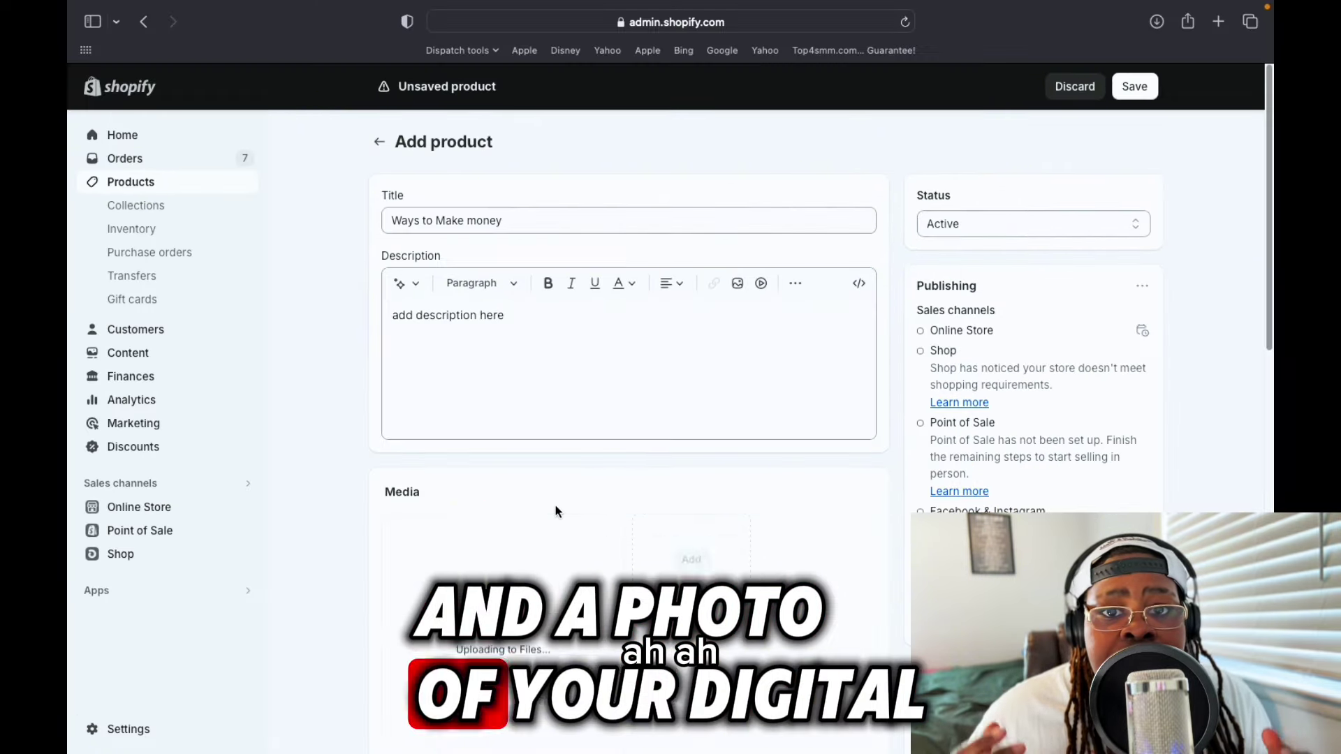
{"action": "scroll", "coordinate": [631, 488], "scroll_direction": "down", "scroll_amount": 7}
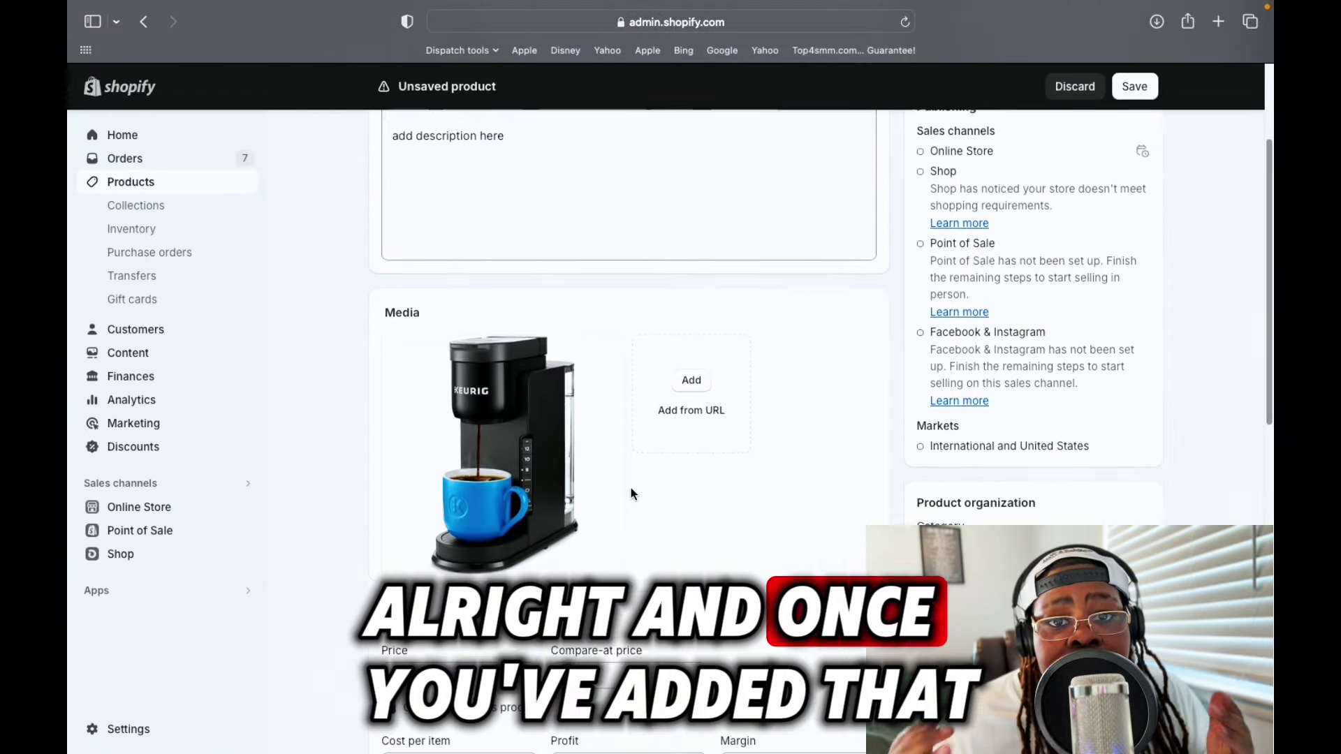
{"action": "left_click", "coordinate": [461, 370]}
{"action": "type", "text": "19.99"}
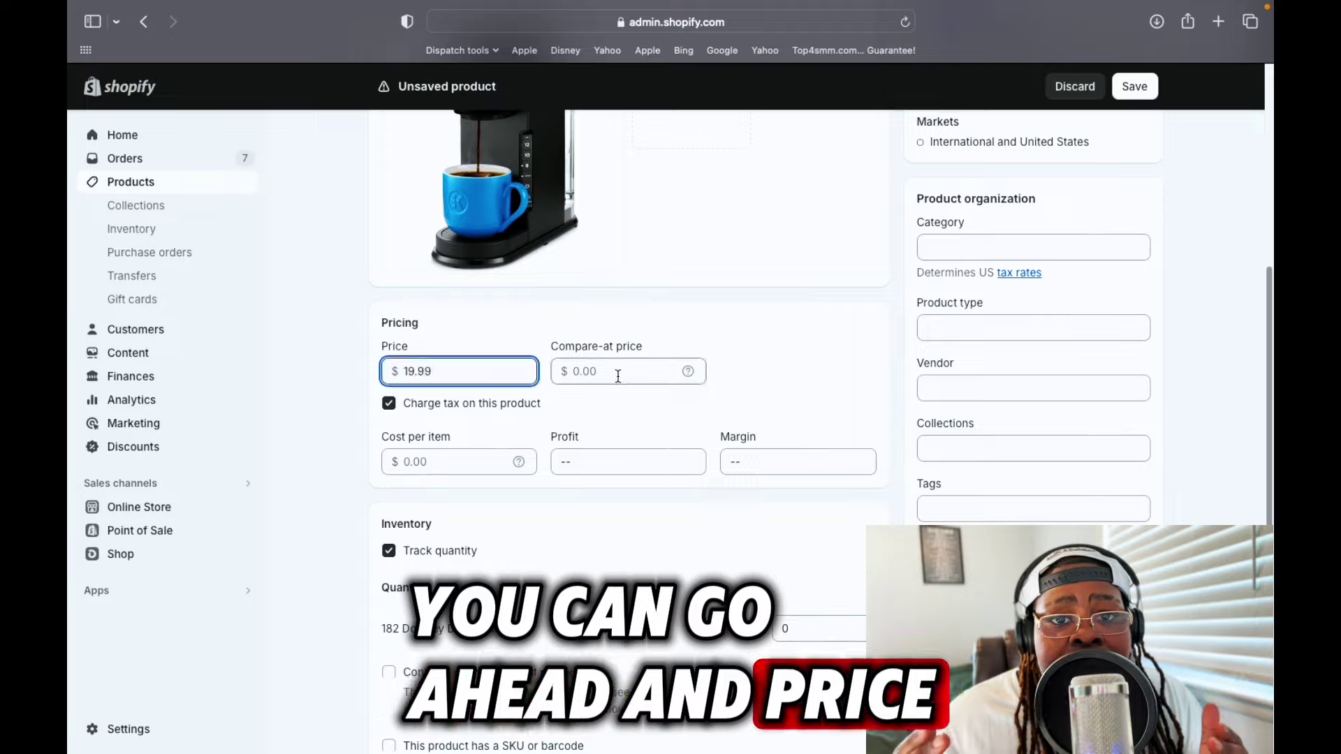
{"action": "left_click", "coordinate": [618, 373]}
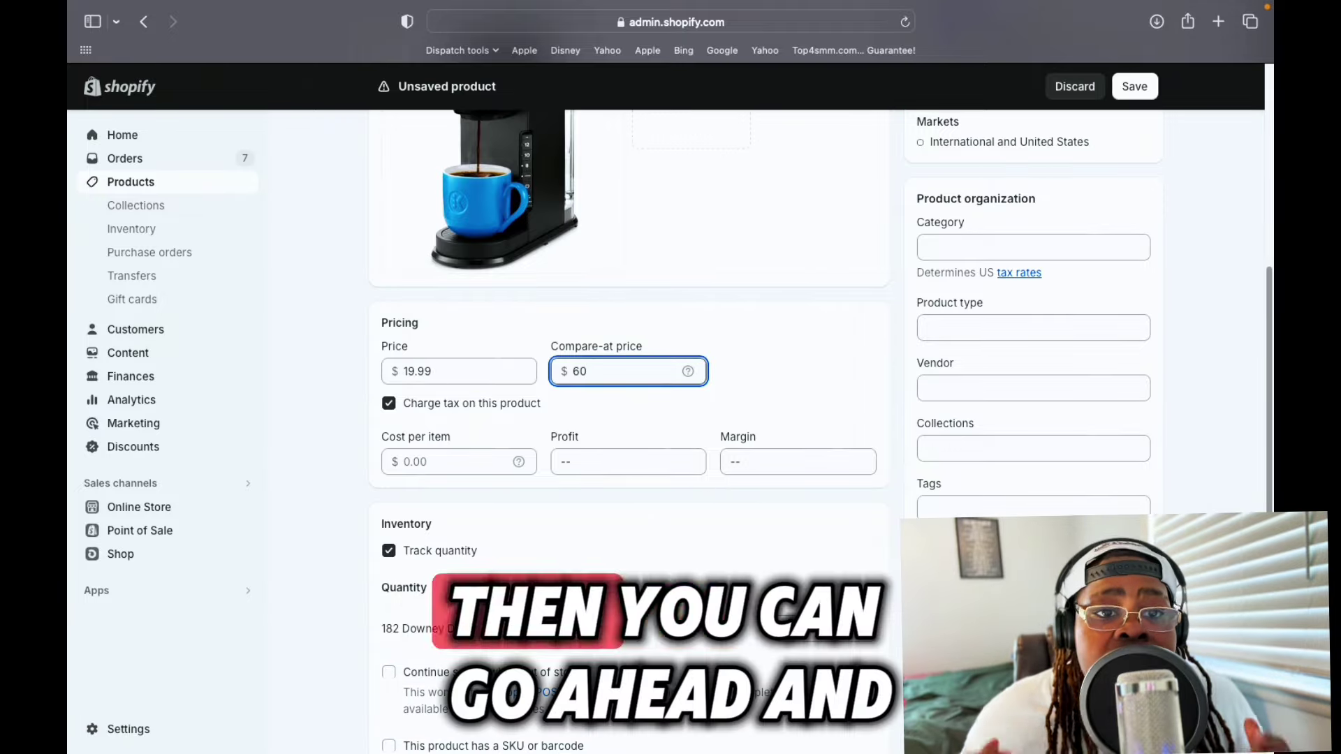
{"action": "scroll", "coordinate": [628, 419], "scroll_direction": "up", "scroll_amount": 10}
{"action": "left_click", "coordinate": [1134, 86]}
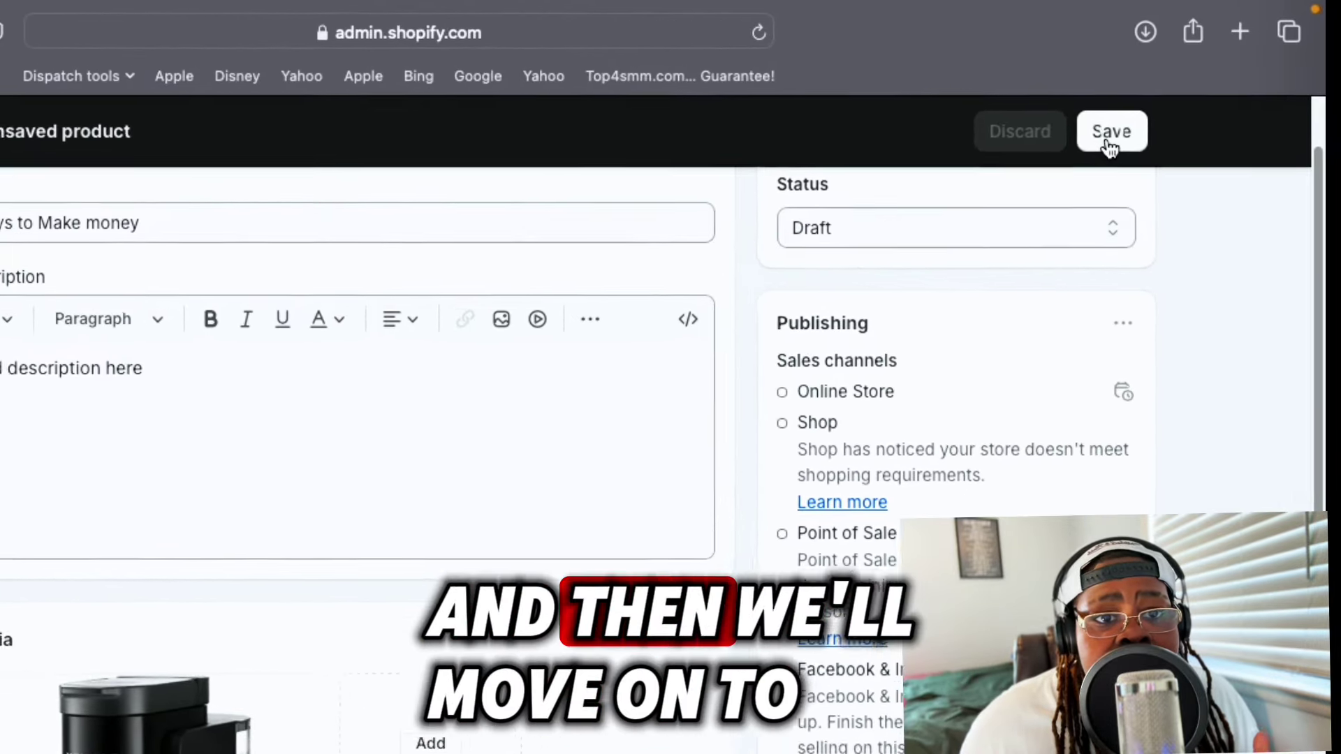
{"action": "left_click", "coordinate": [33, 615]}
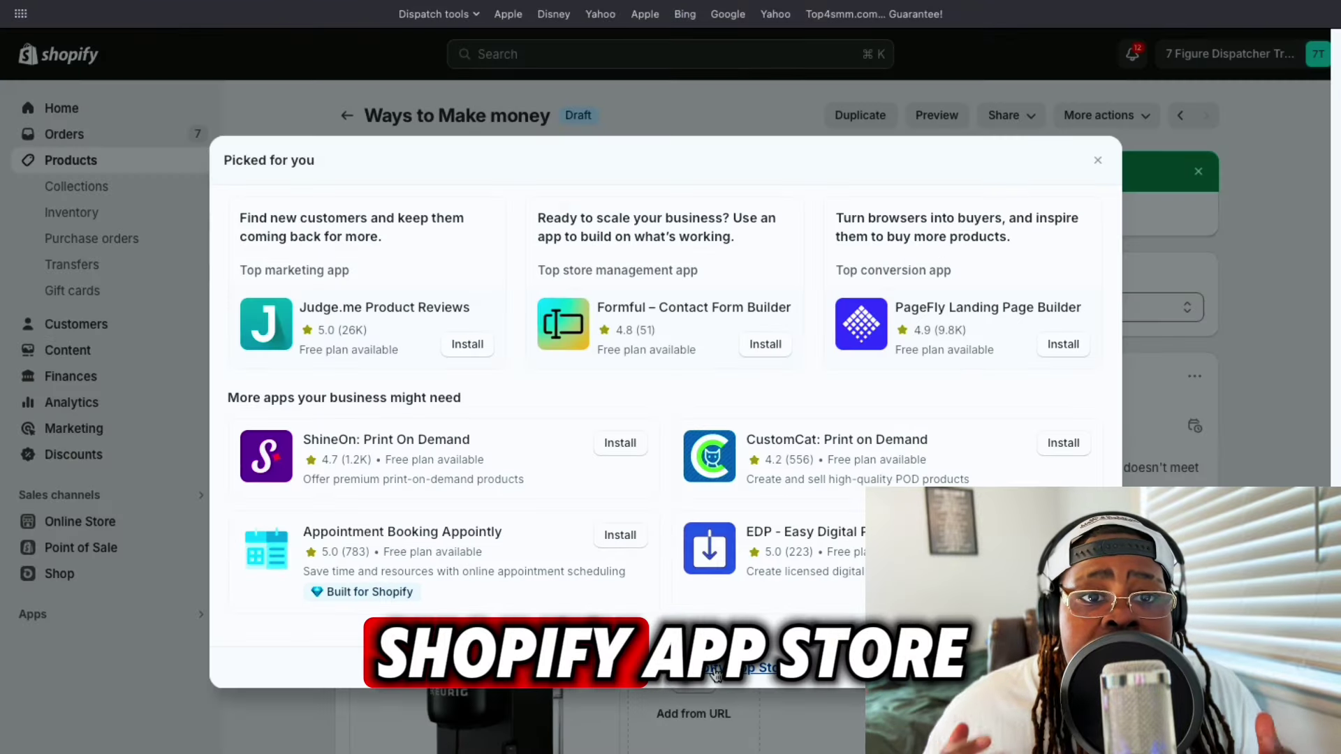
Search the Shopify App Store for 'digital products' and launch the Digital Downloads app
{"action": "left_click", "coordinate": [715, 670]}
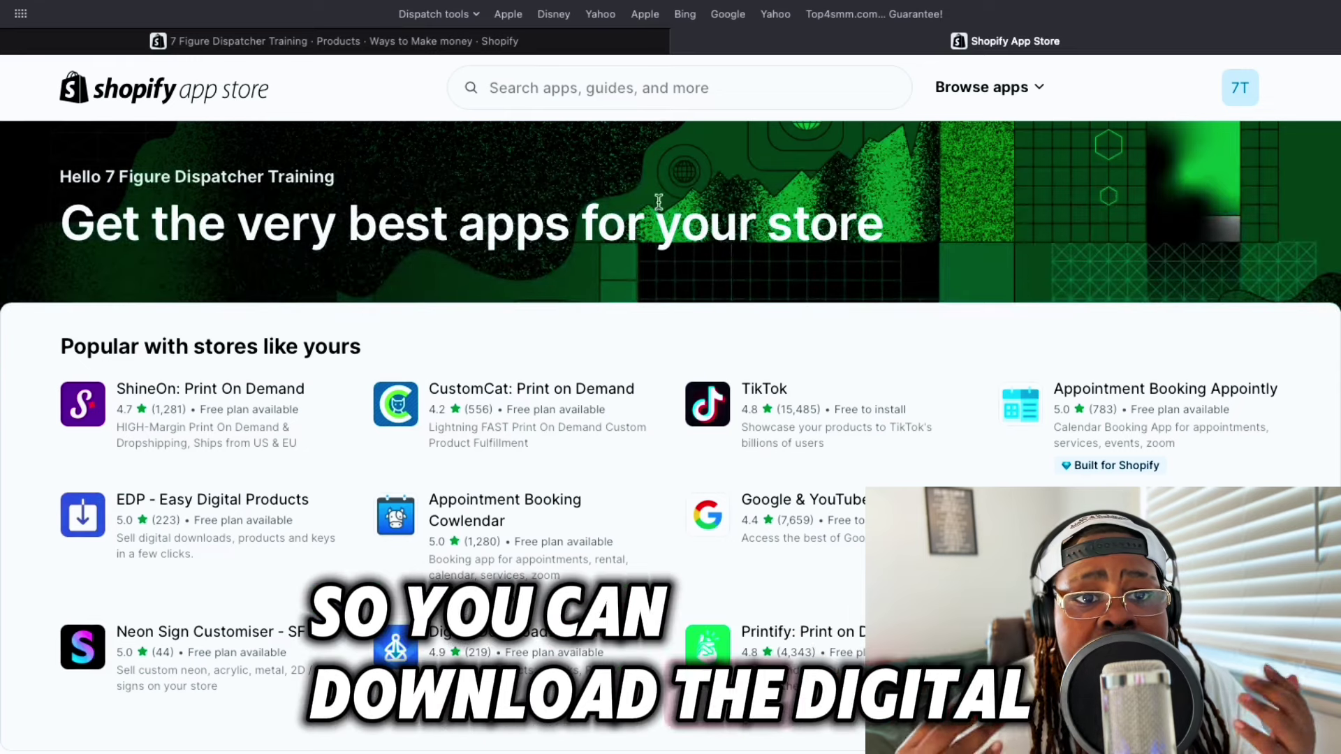
{"action": "left_click", "coordinate": [622, 93]}
{"action": "type", "text": "d"}
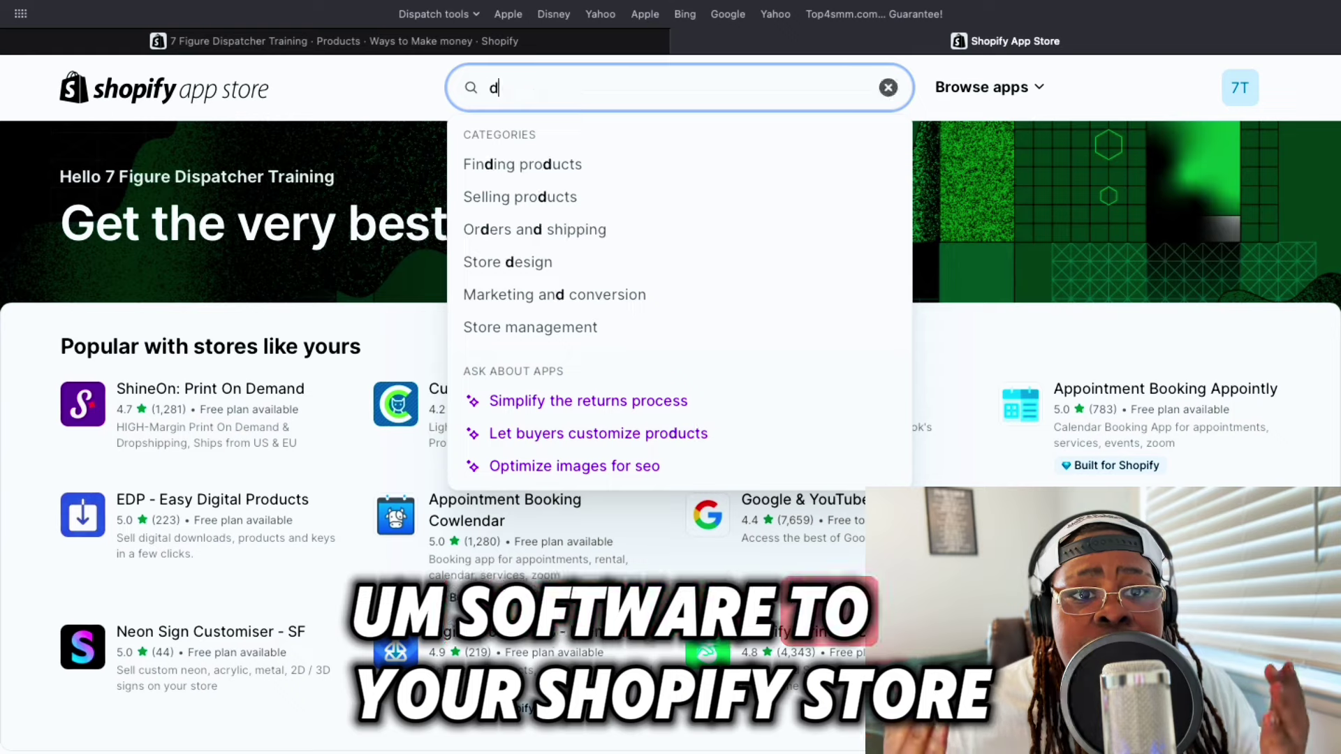
{"action": "type", "text": "igital prod"}
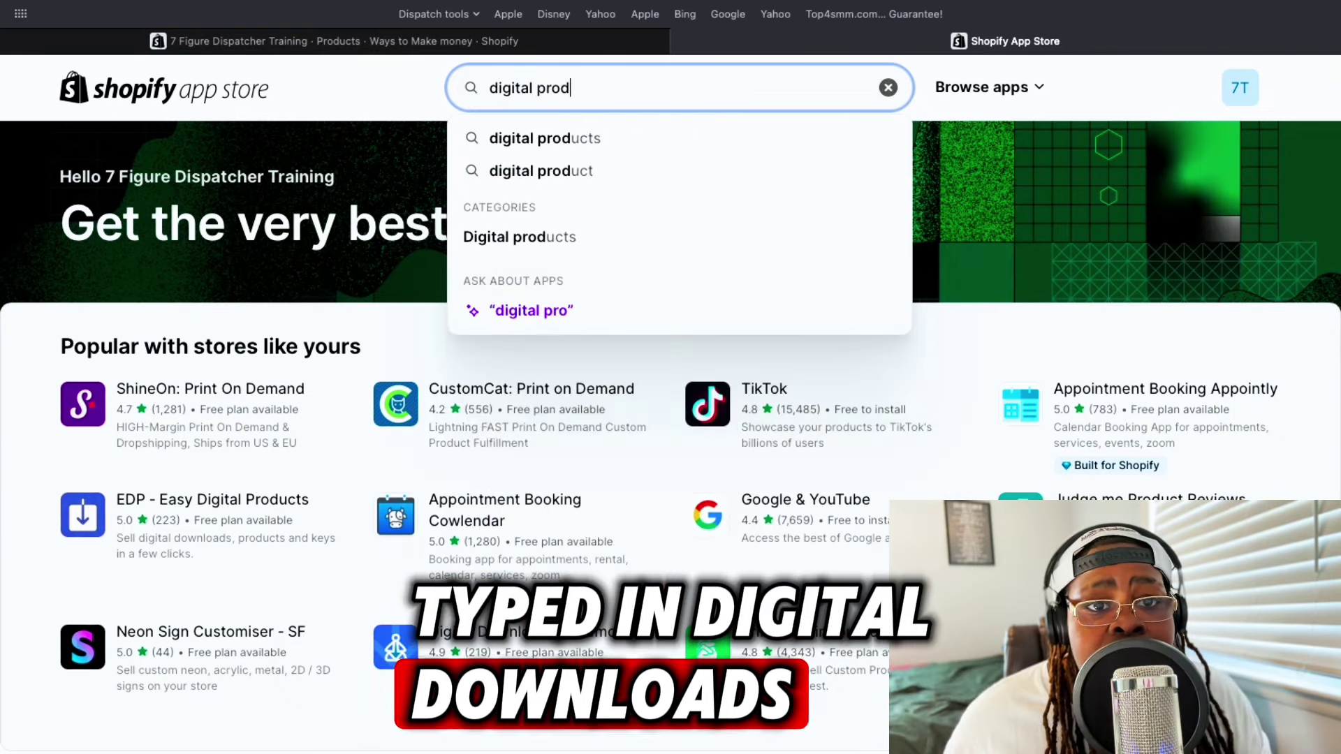
{"action": "type", "text": "ucts"}
{"action": "key", "text": "Return"}
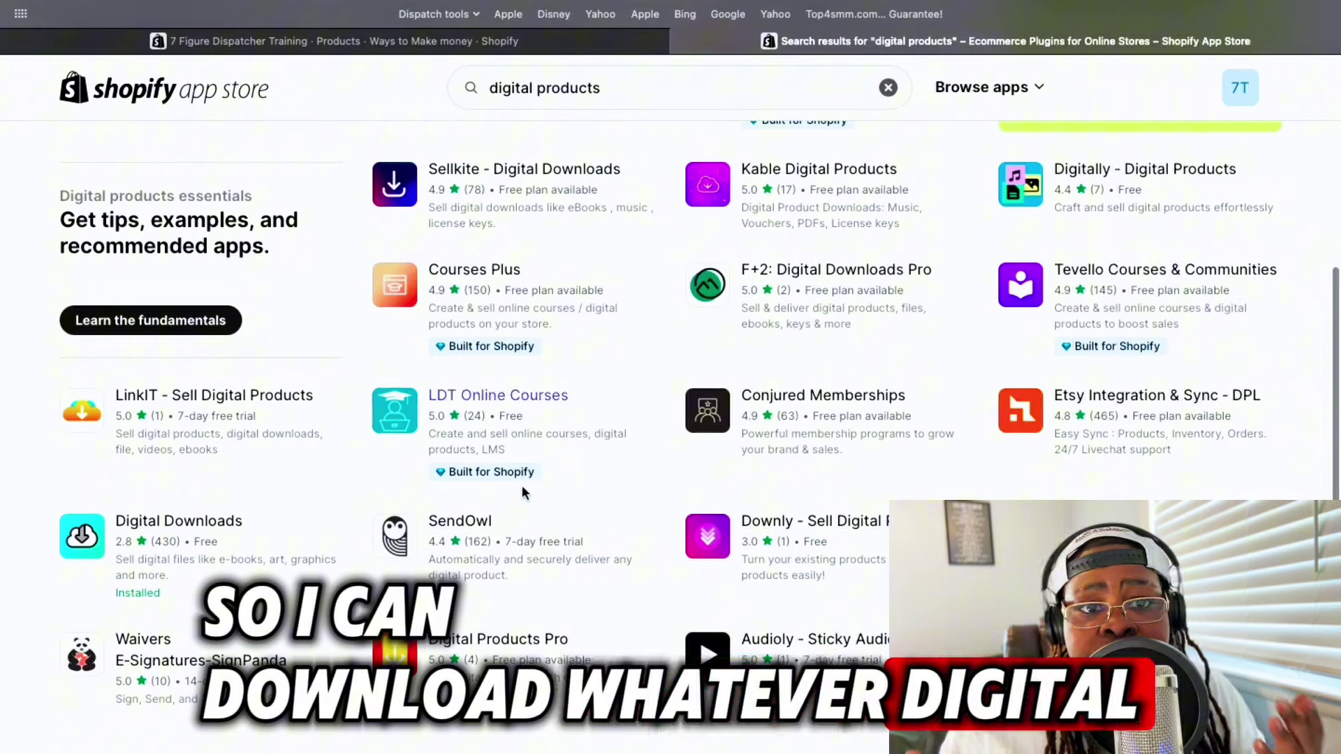
{"action": "left_click", "coordinate": [167, 529]}
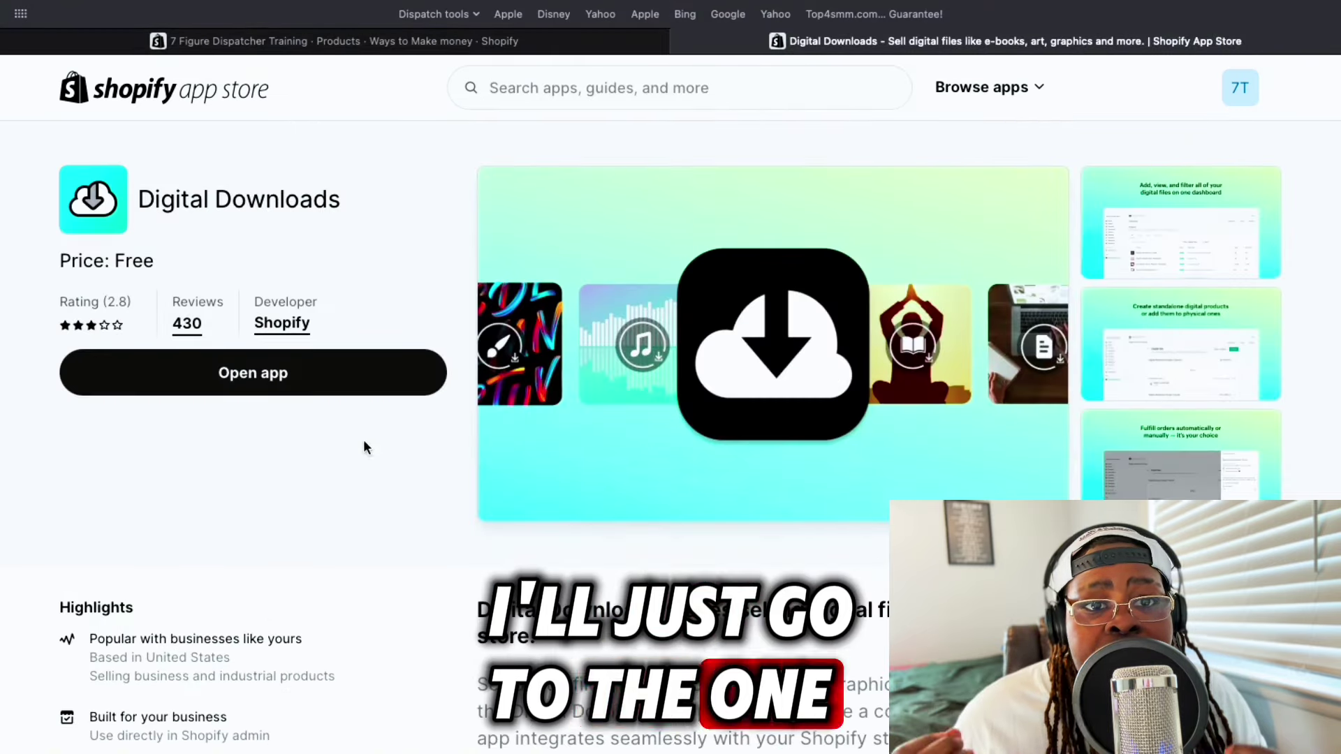
{"action": "left_click", "coordinate": [277, 377]}
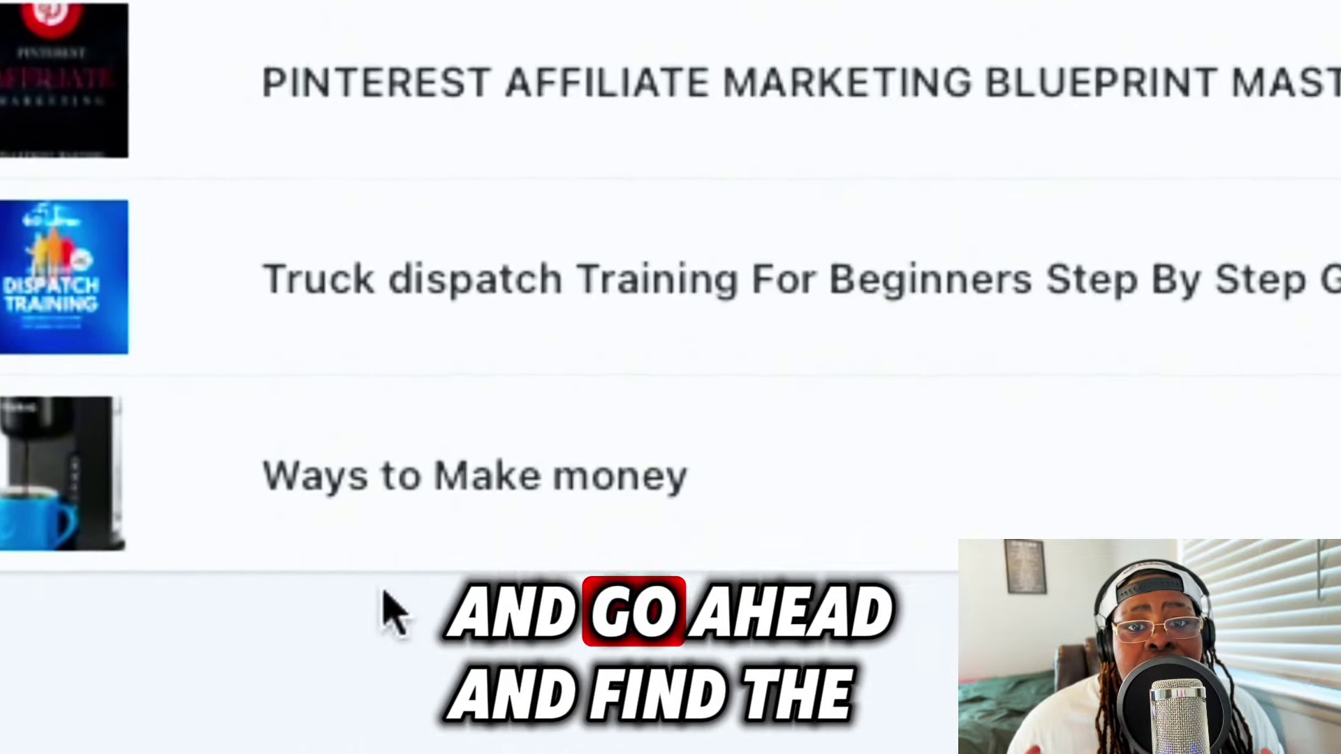
Attach 'Ways to make money ebook.pdf' to the product, save, and untick 'This is a physical product'
{"action": "left_click", "coordinate": [416, 480]}
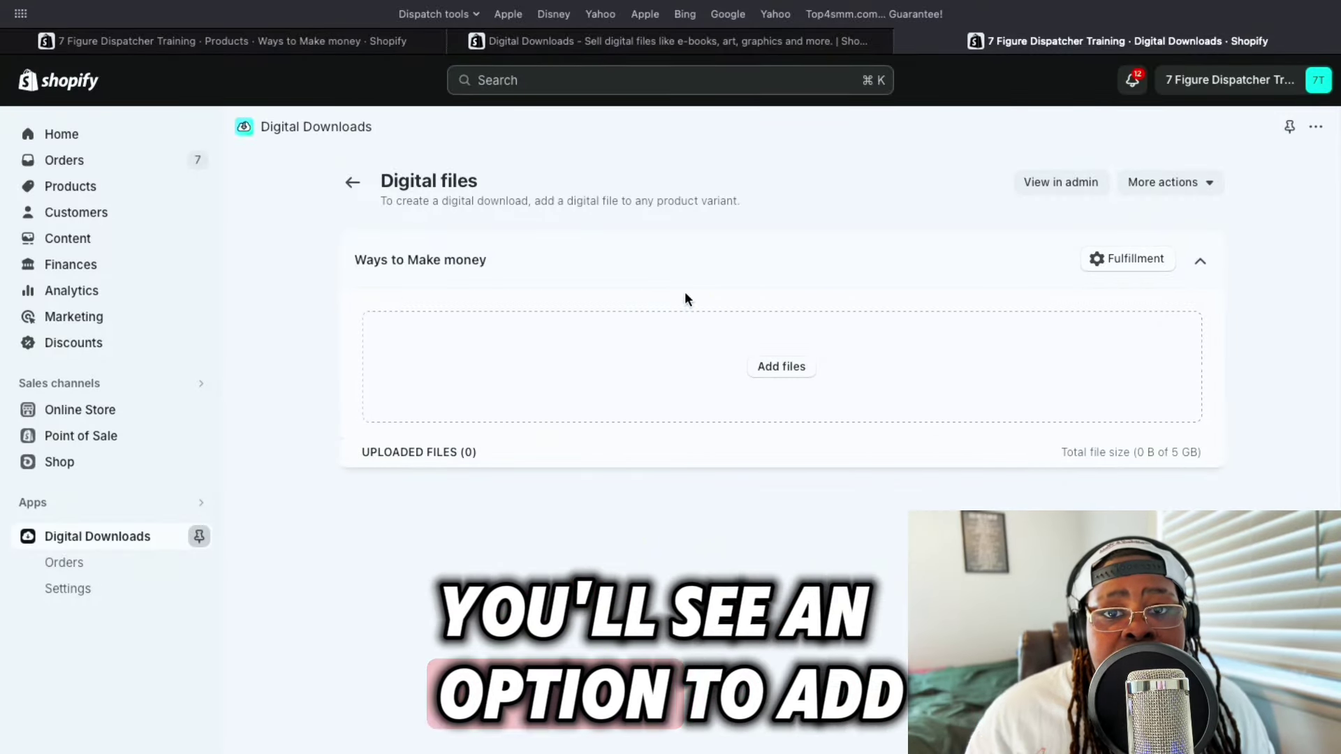
{"action": "left_click", "coordinate": [772, 378]}
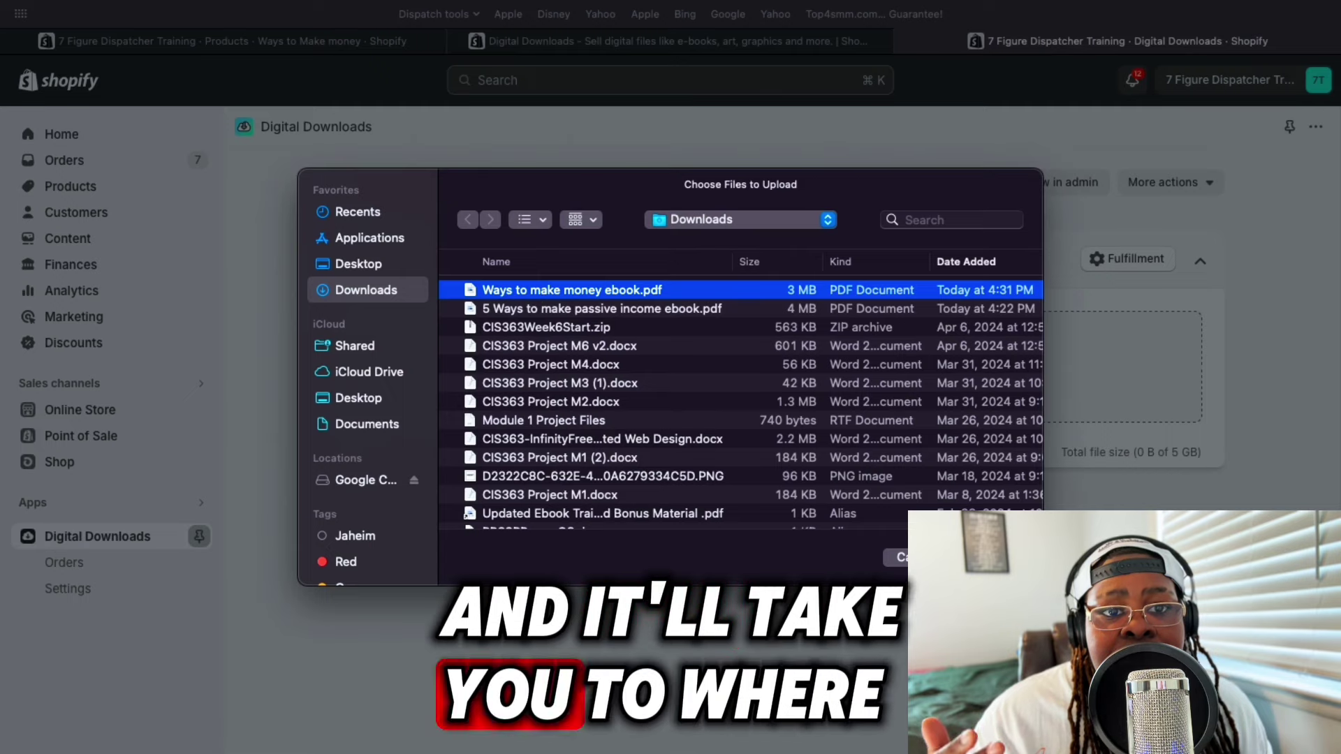
{"action": "key", "text": "Return"}
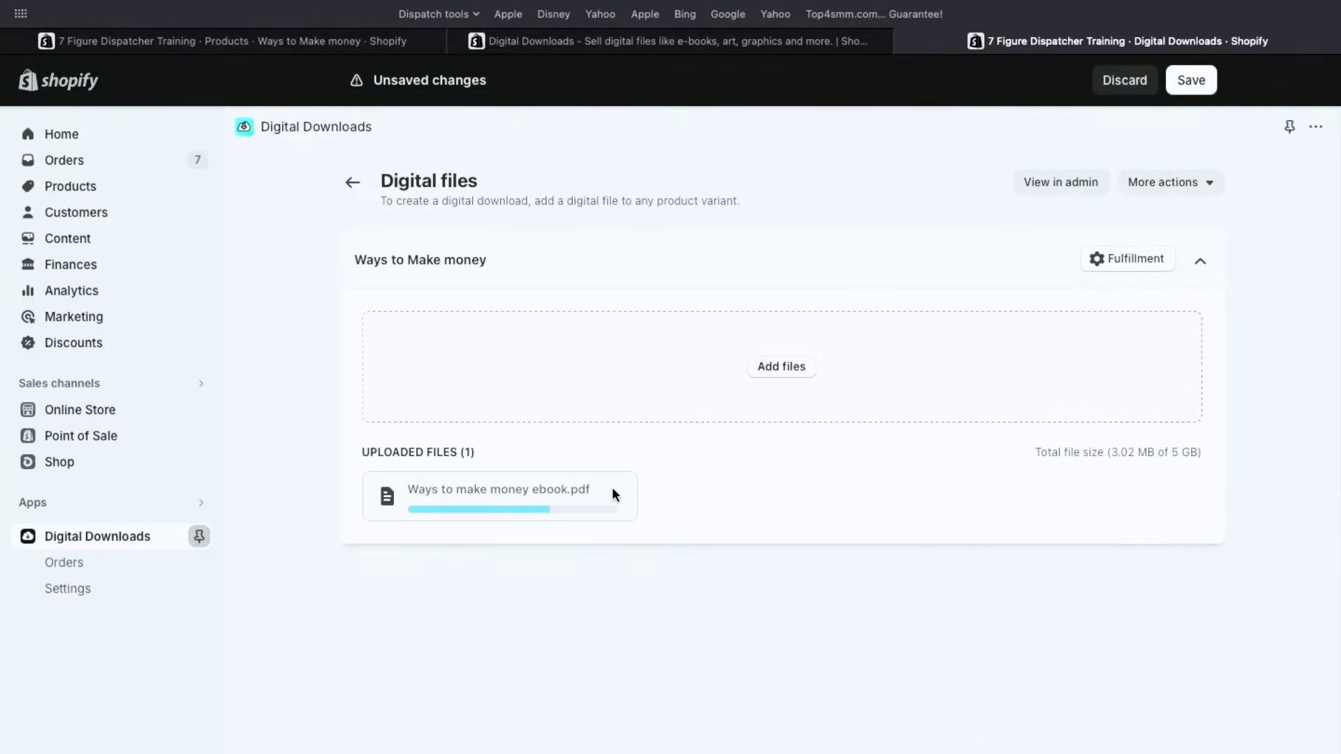
{"action": "left_click", "coordinate": [1193, 83]}
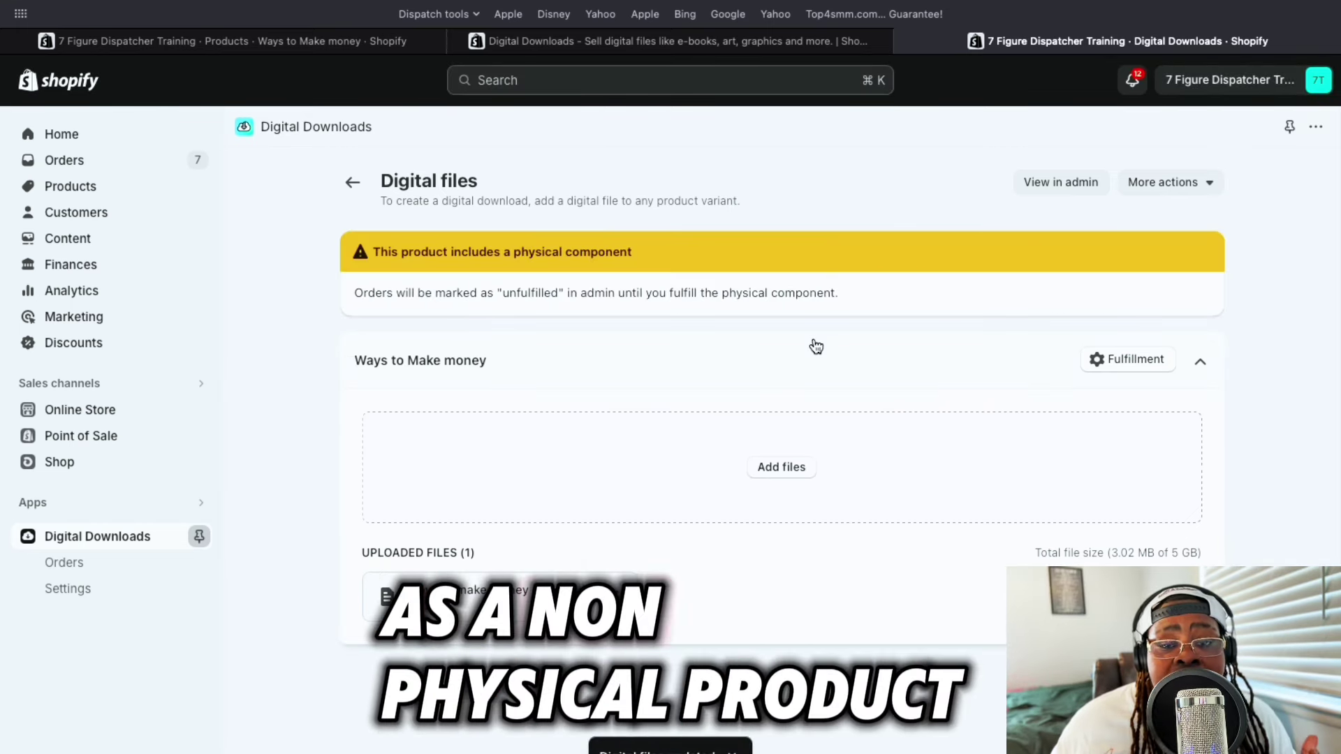
{"action": "key", "text": "super+bracketleft"}
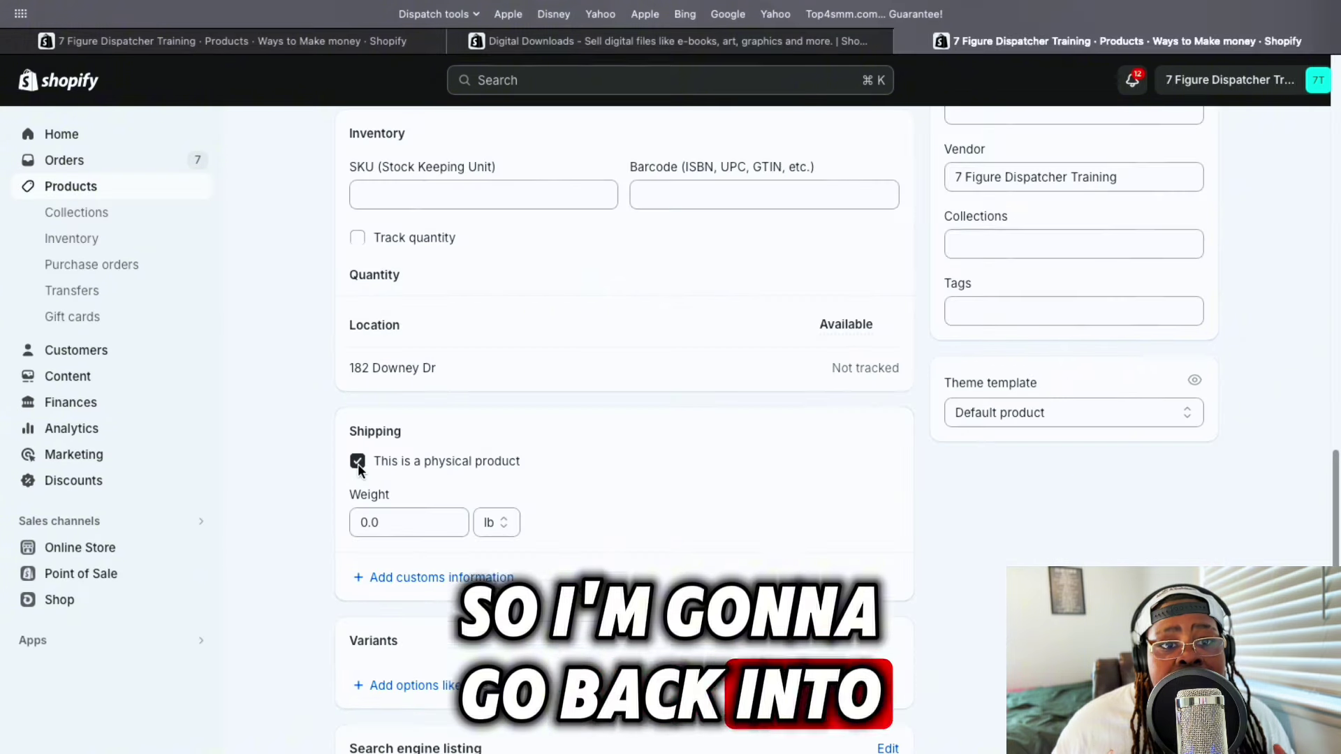
{"action": "left_click", "coordinate": [358, 461]}
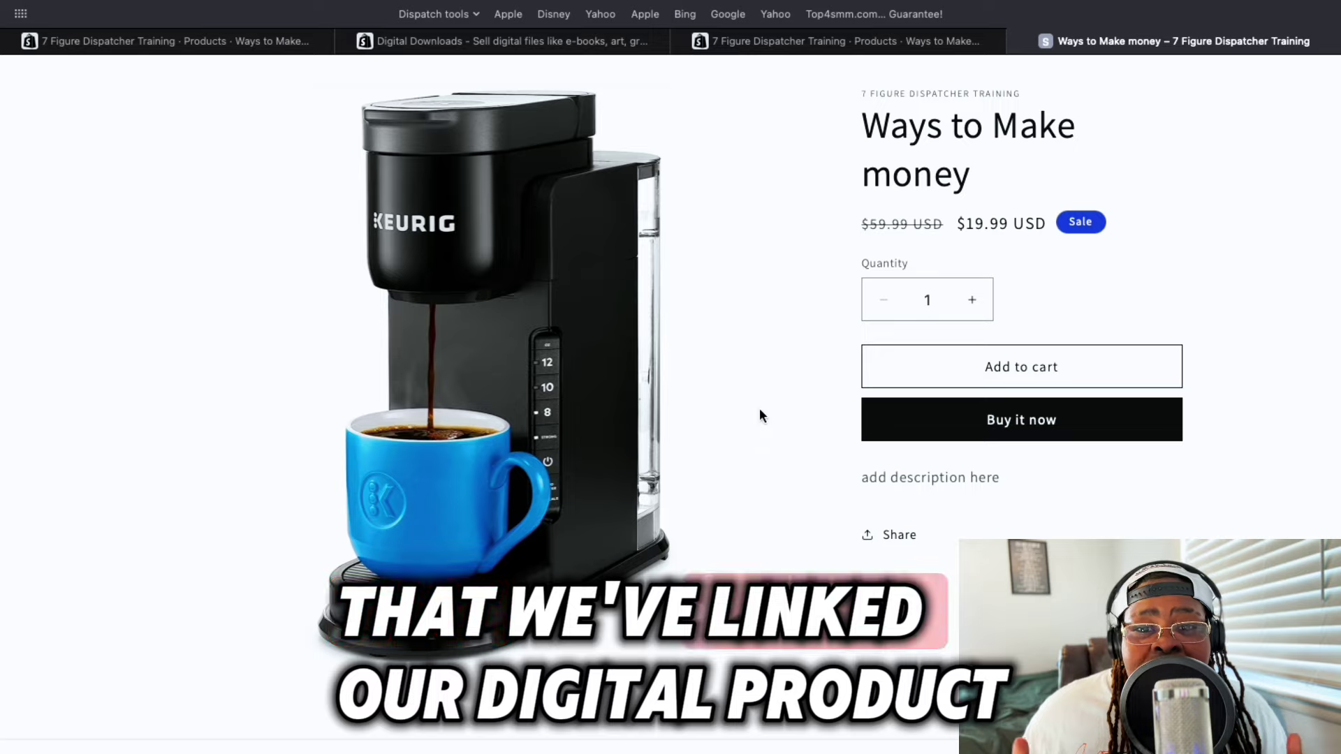
Scroll through the Ways to Make money storefront page showing its $19.99 sale price
{"action": "scroll", "coordinate": [760, 392], "scroll_direction": "down", "scroll_amount": 3}
{"action": "scroll", "coordinate": [760, 391], "scroll_direction": "up", "scroll_amount": 1}
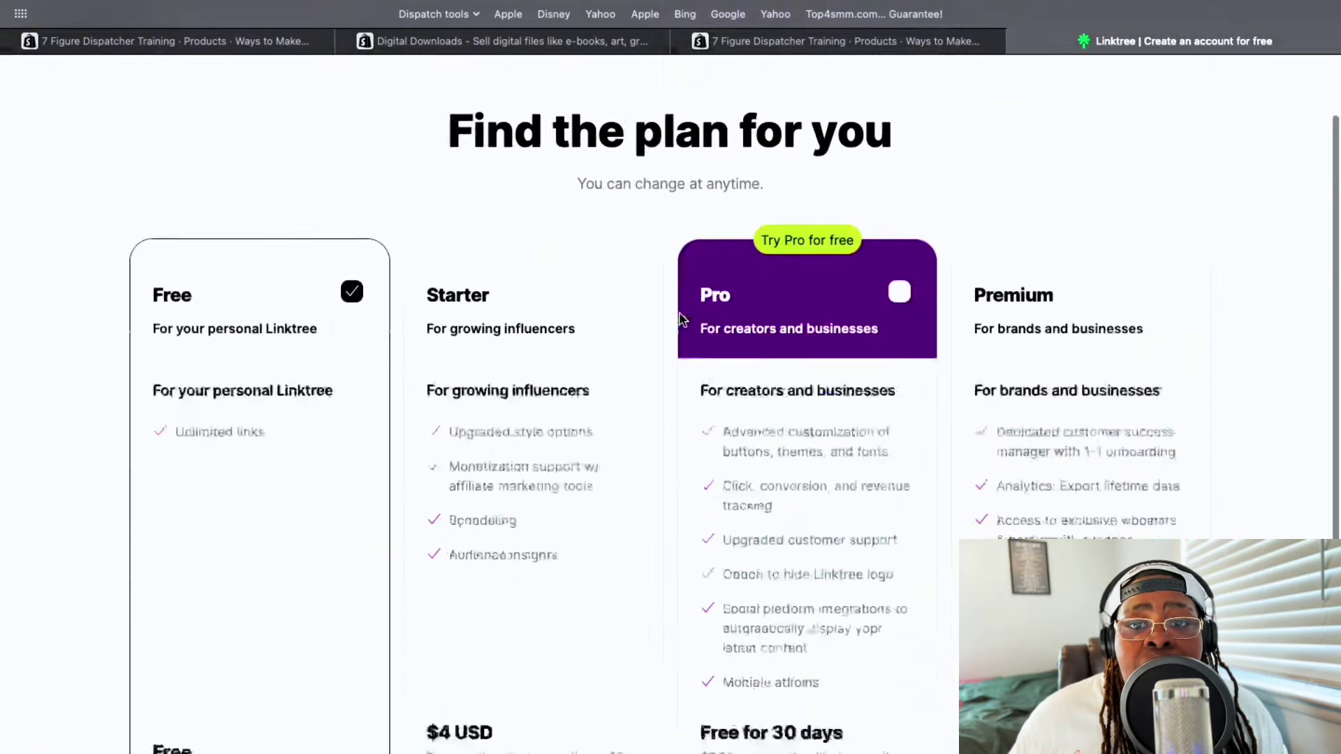
Choose the red abstract avatar, set the bio to 'bio', and finish the Linktree profile setup
{"action": "scroll", "coordinate": [671, 377], "scroll_direction": "down", "scroll_amount": 3}
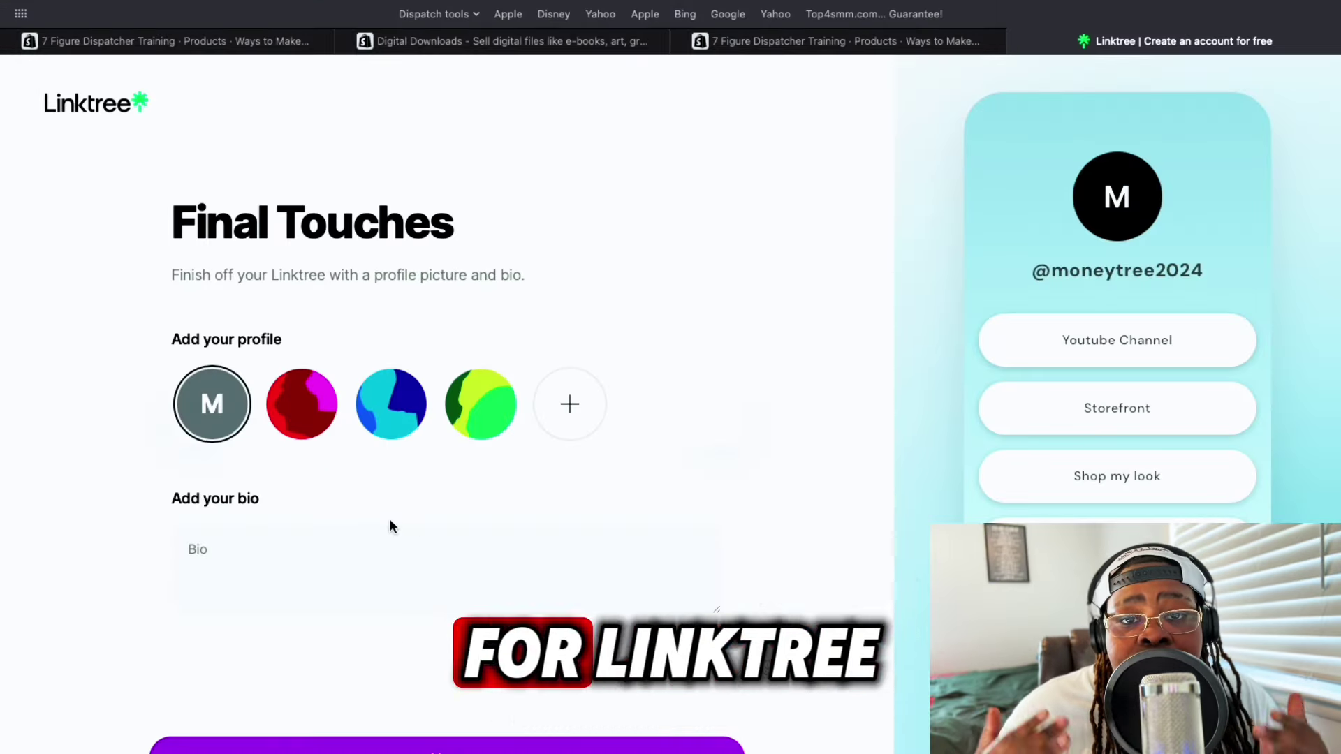
{"action": "left_click", "coordinate": [301, 405]}
{"action": "left_click", "coordinate": [247, 558]}
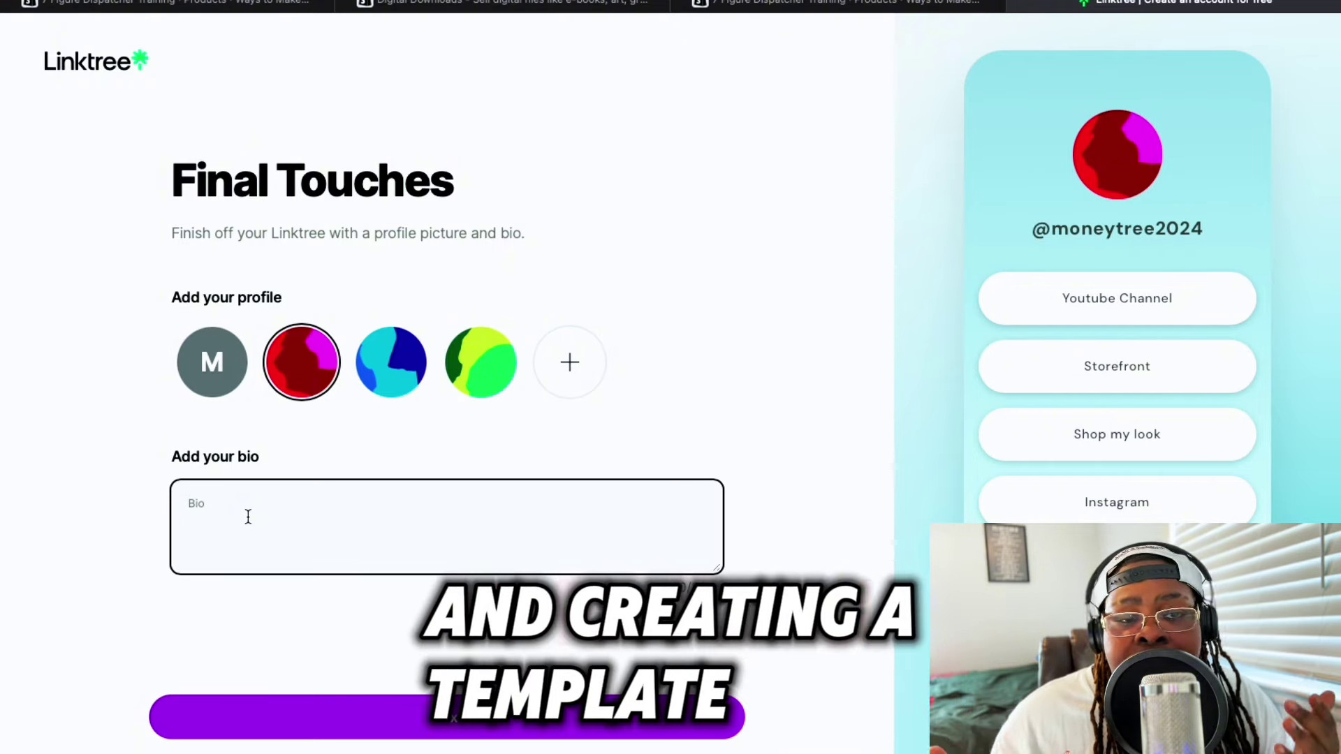
{"action": "type", "text": "bio"}
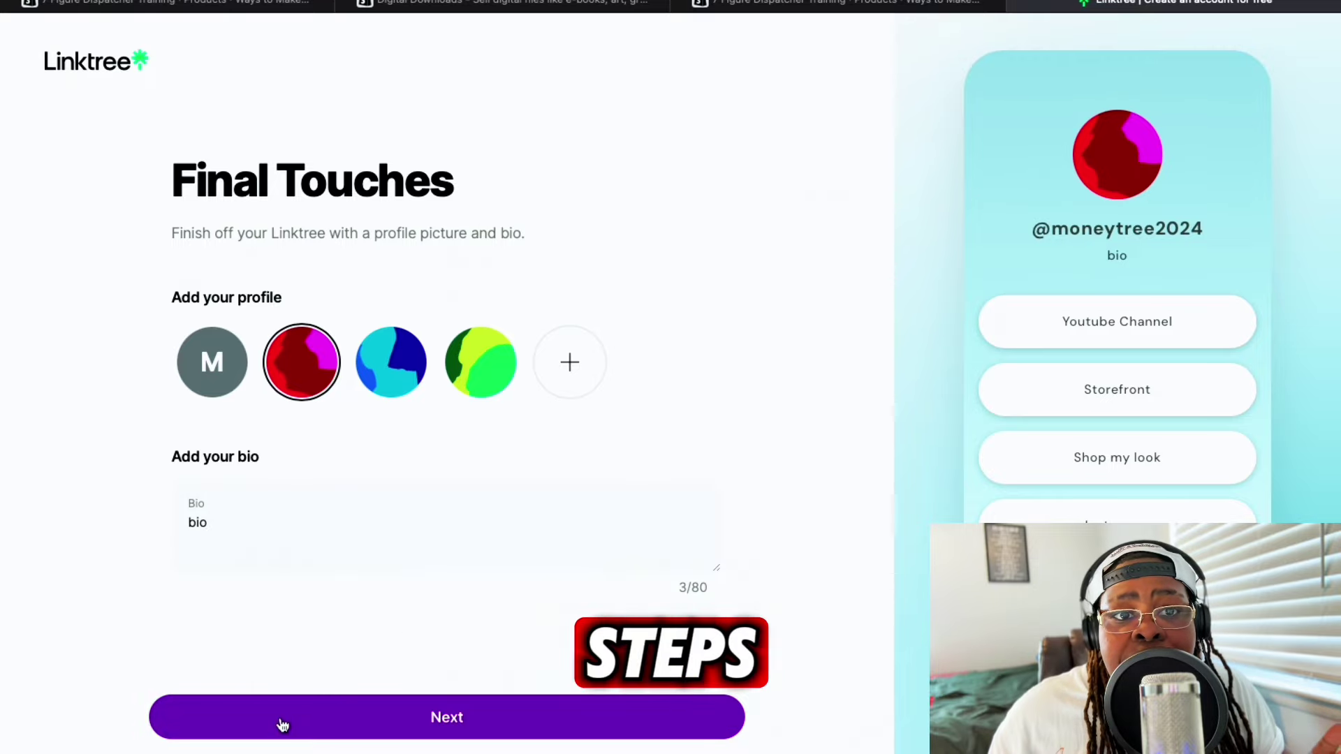
{"action": "left_click", "coordinate": [281, 723]}
{"action": "left_click", "coordinate": [414, 345]}
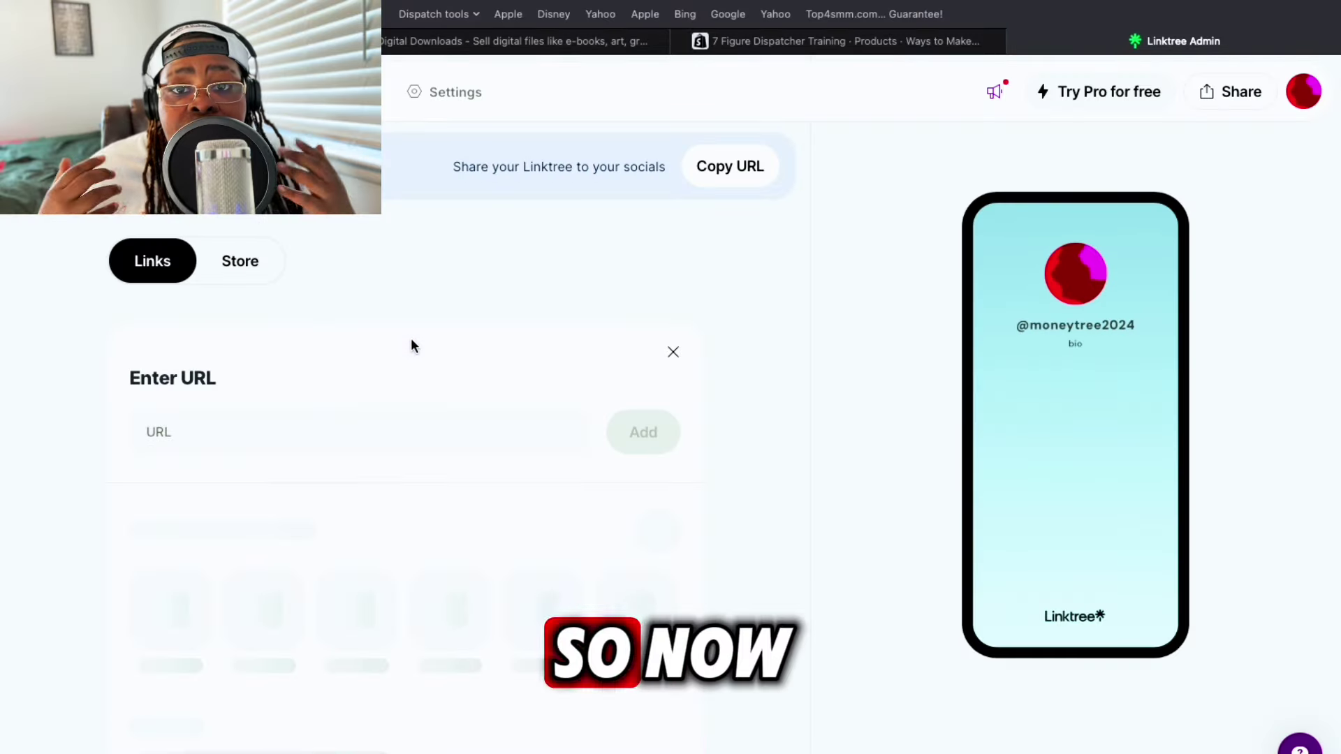
Add a link with the pasted Shopify product URL, view thumbnail options, then show 'Share my Linktree to...'
{"action": "left_click", "coordinate": [294, 431]}
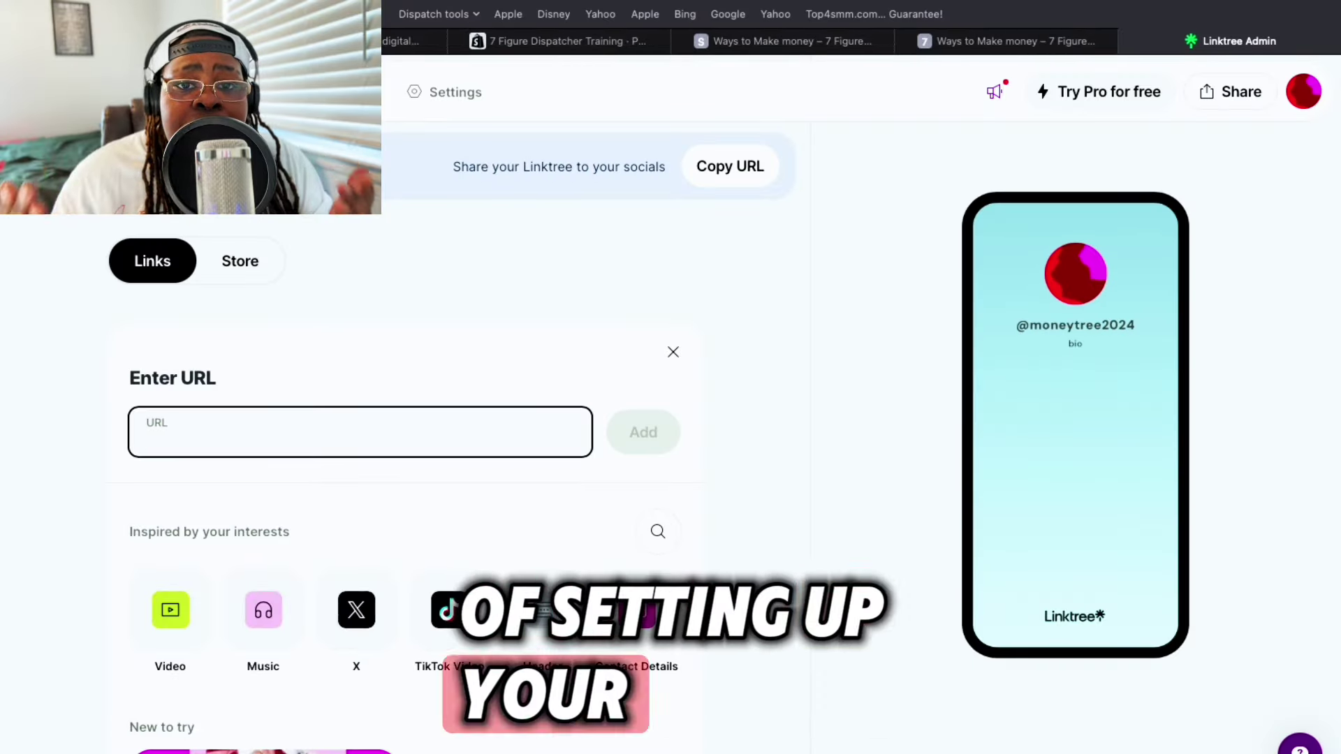
{"action": "type", "text": "https://7figuredispatcher.myshopify.com/products/ways-to-make-money"}
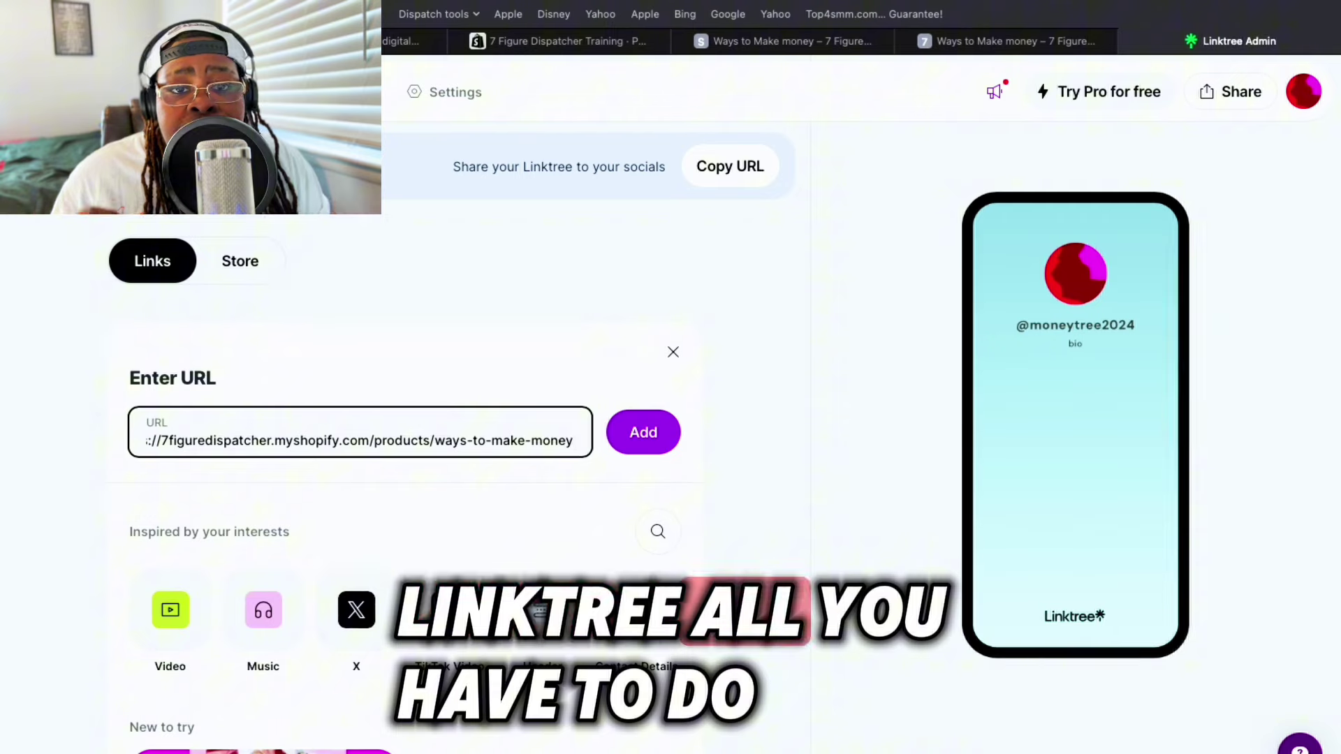
{"action": "left_click", "coordinate": [643, 433]}
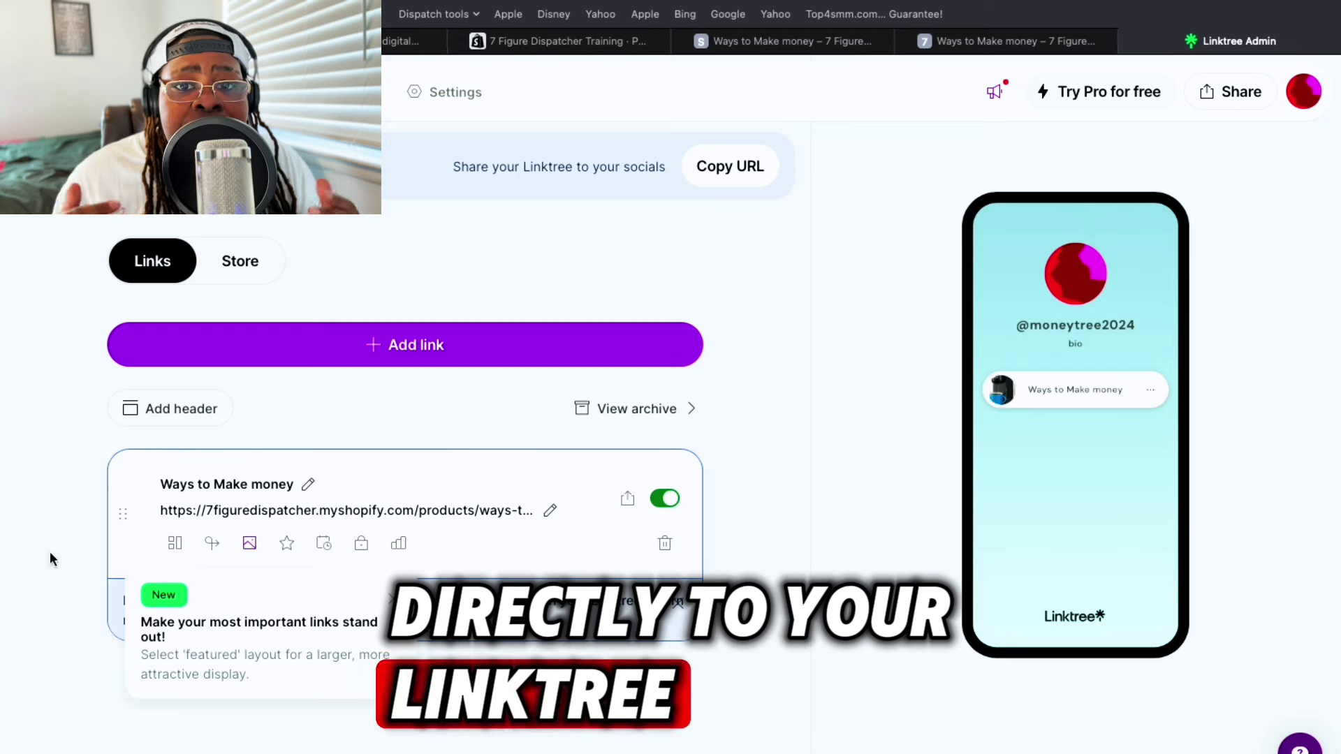
{"action": "left_click", "coordinate": [251, 543]}
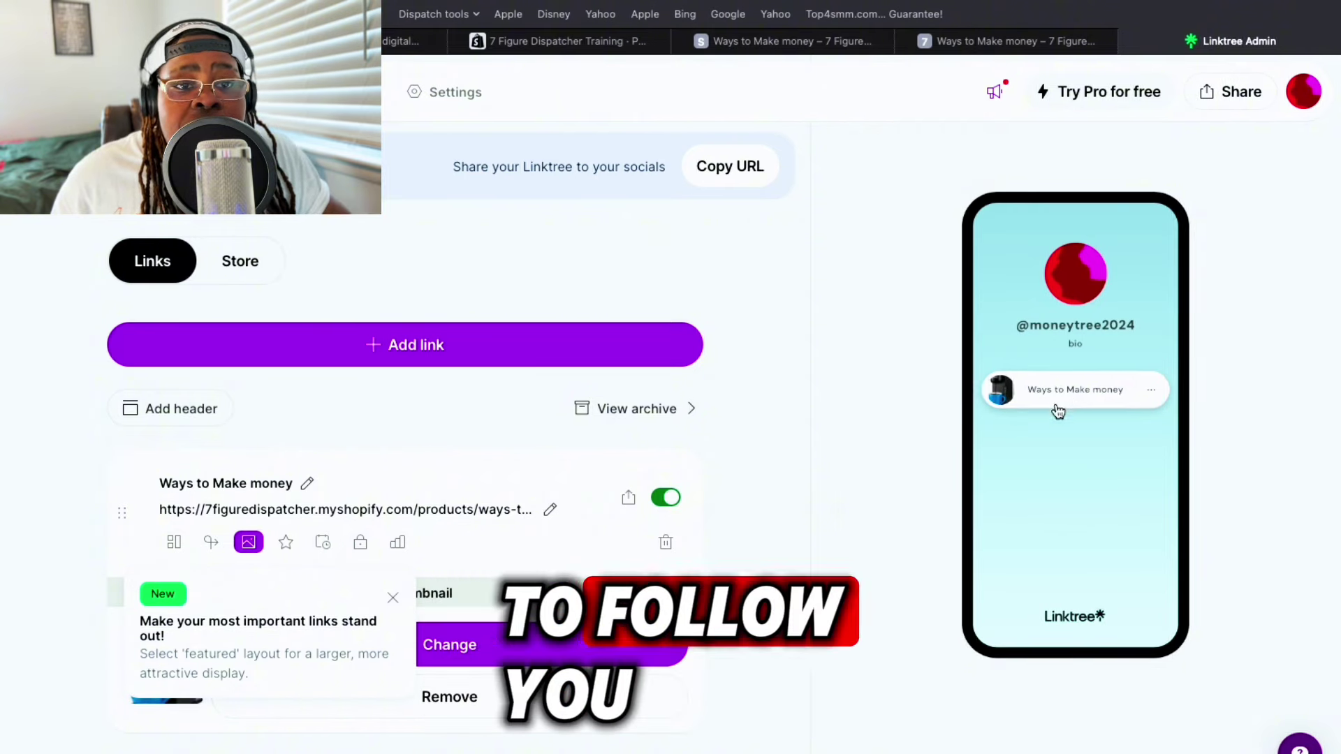
{"action": "left_click", "coordinate": [1202, 95]}
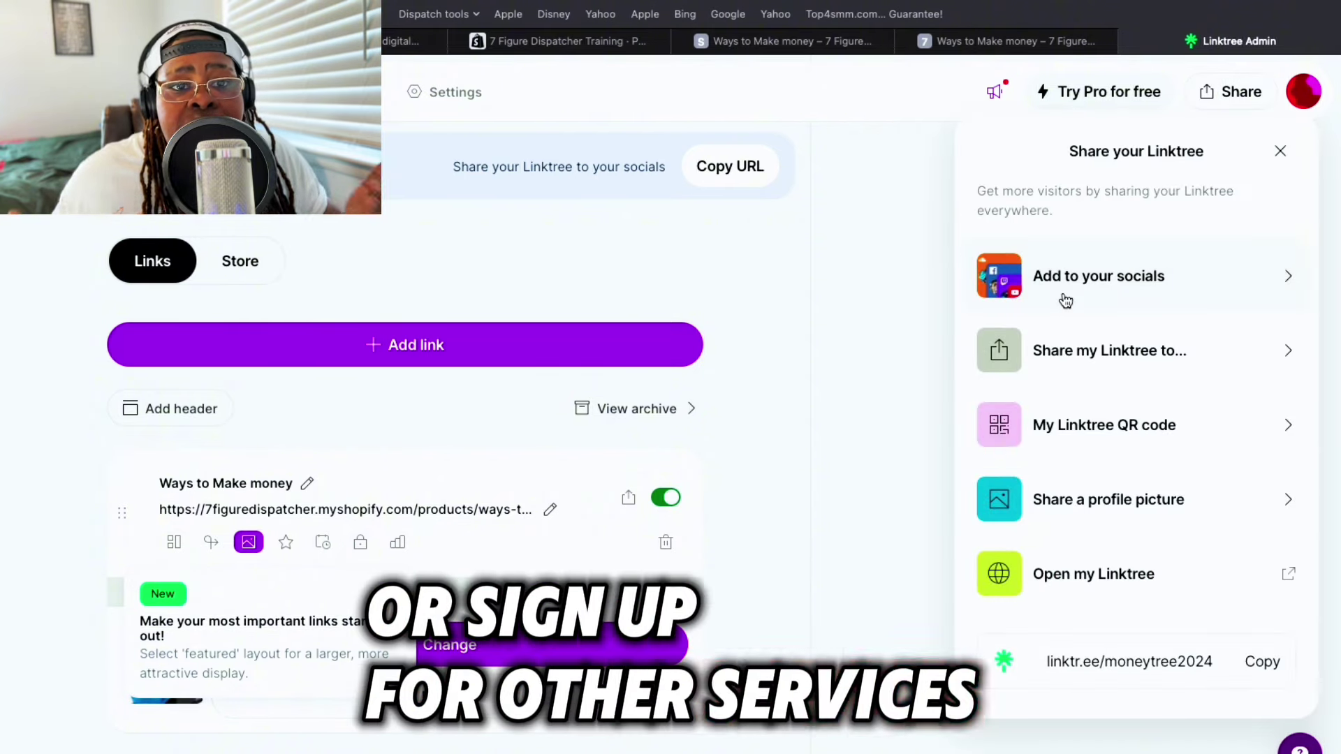
{"action": "left_click", "coordinate": [1069, 351]}
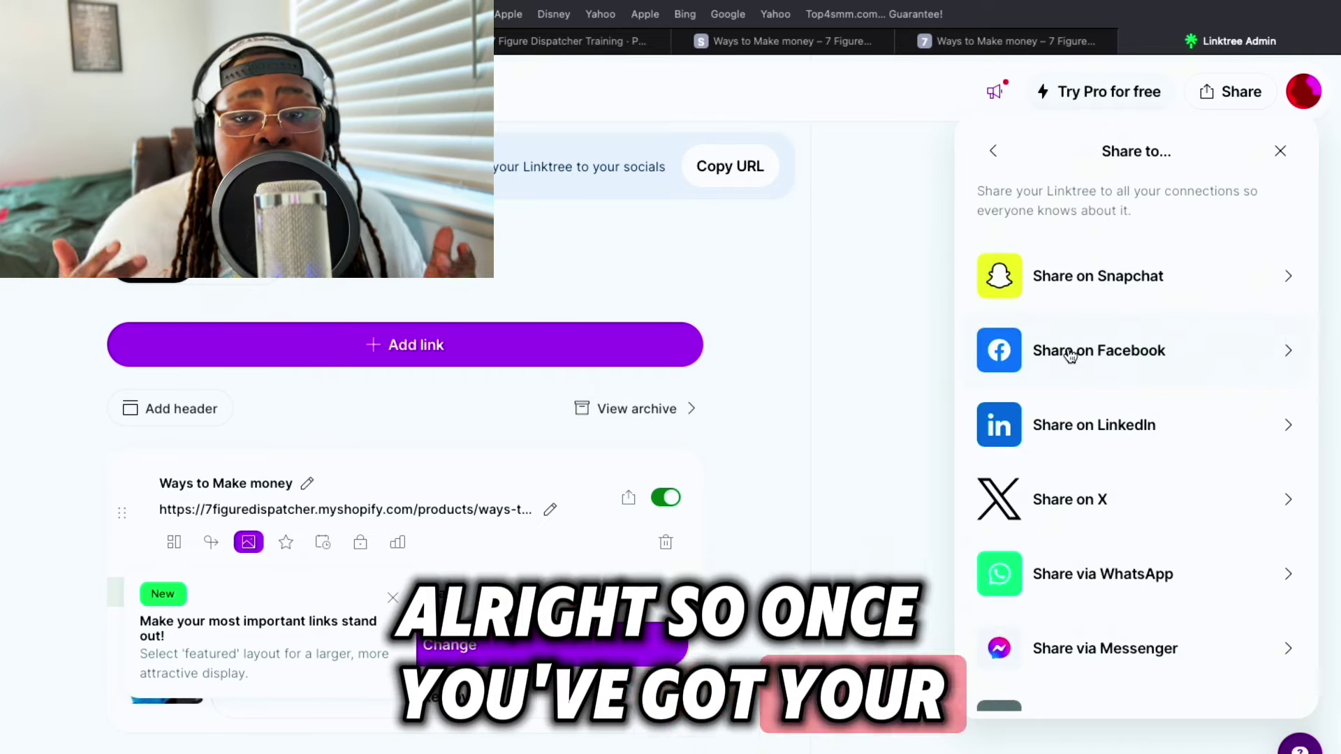